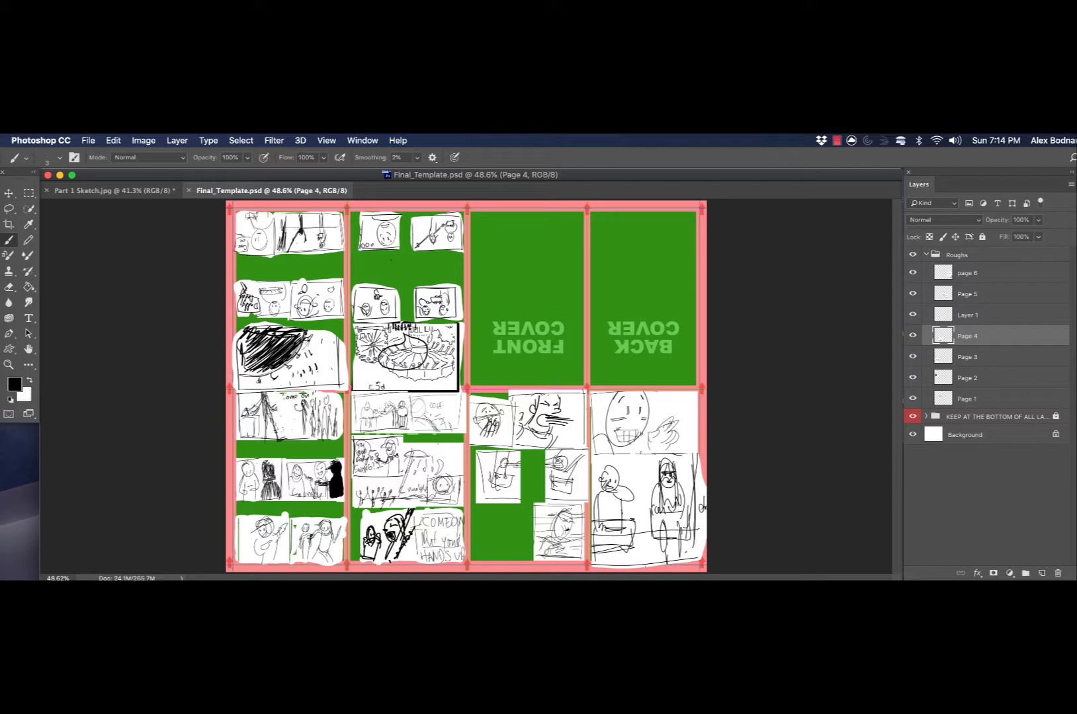
# Rotate the canvas 180° to see the cover pages upright, and rotate it back by 180°
pyautogui.click(145, 142)
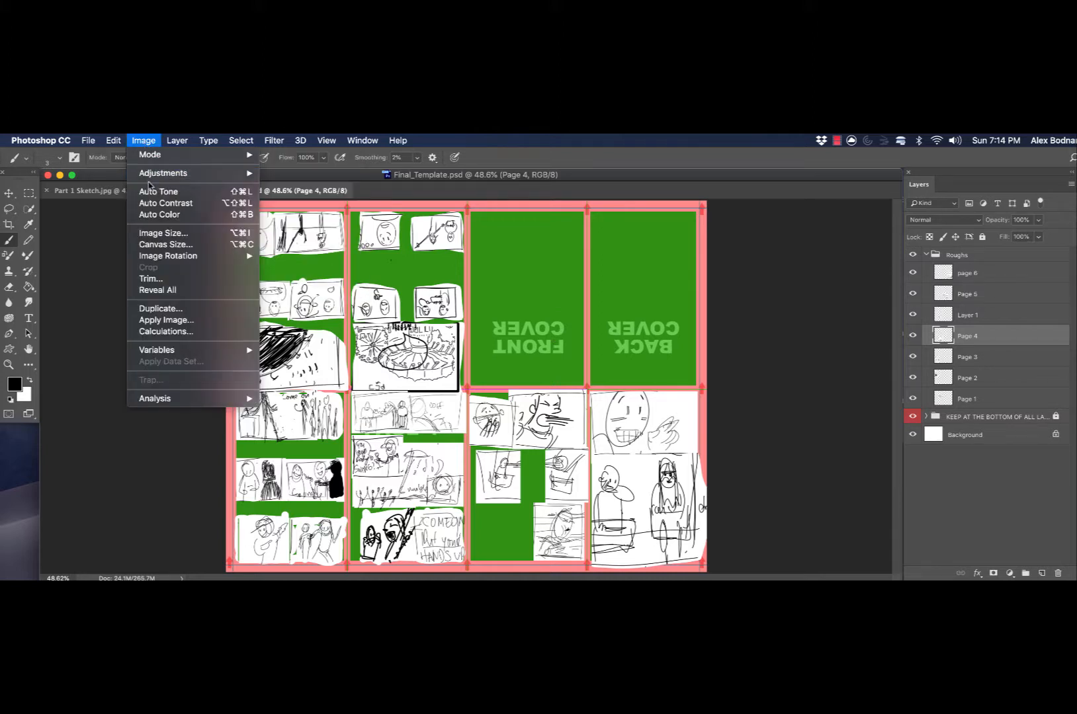
pyautogui.moveTo(163, 258)
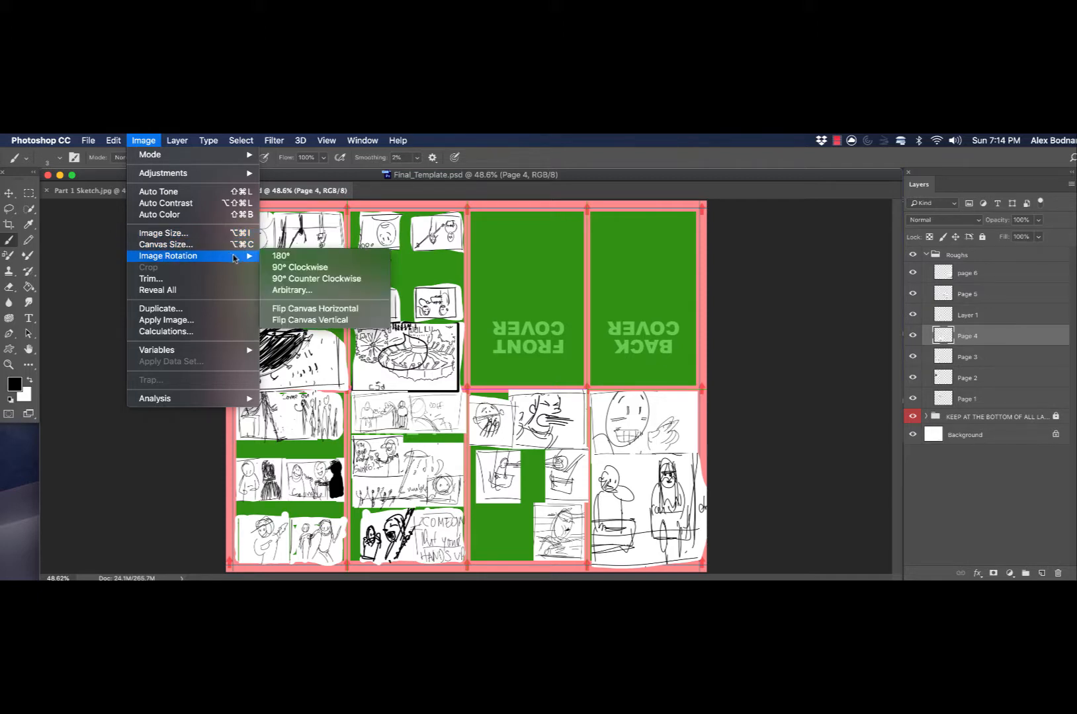
pyautogui.click(278, 257)
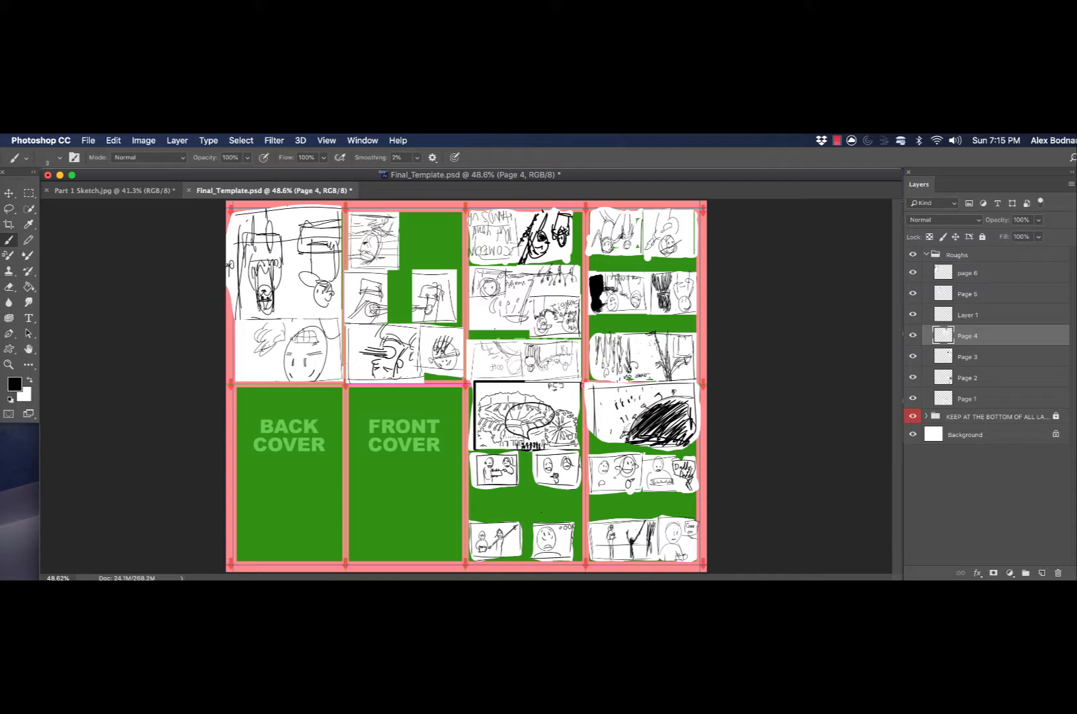
pyautogui.click(143, 140)
pyautogui.moveTo(166, 255)
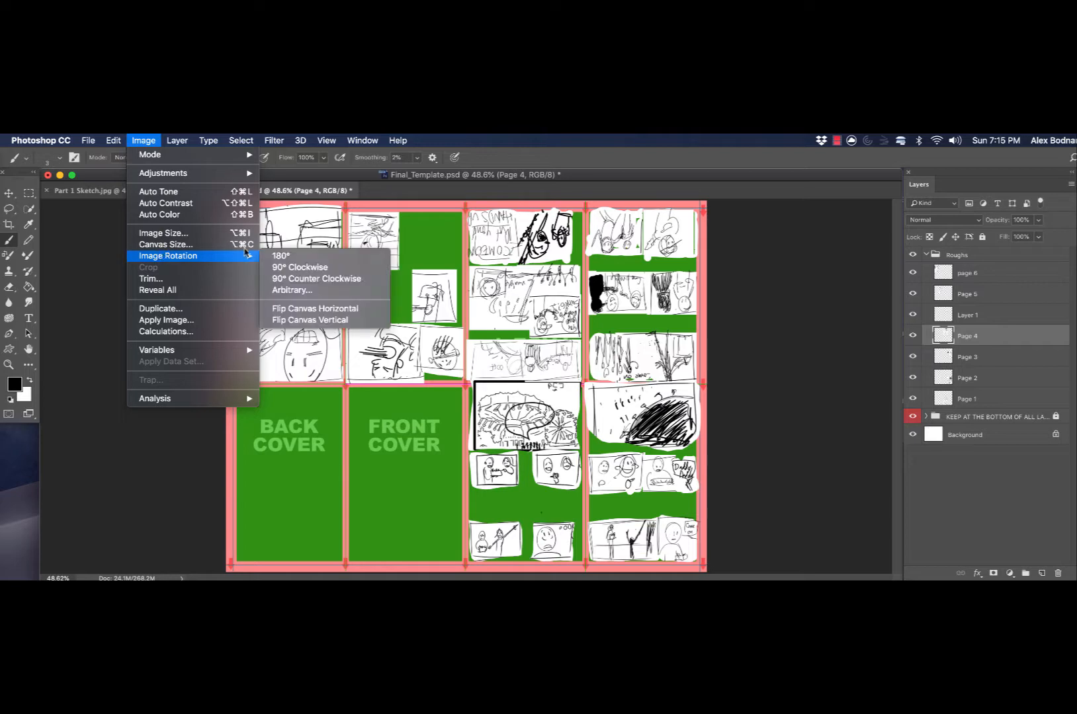
pyautogui.click(283, 256)
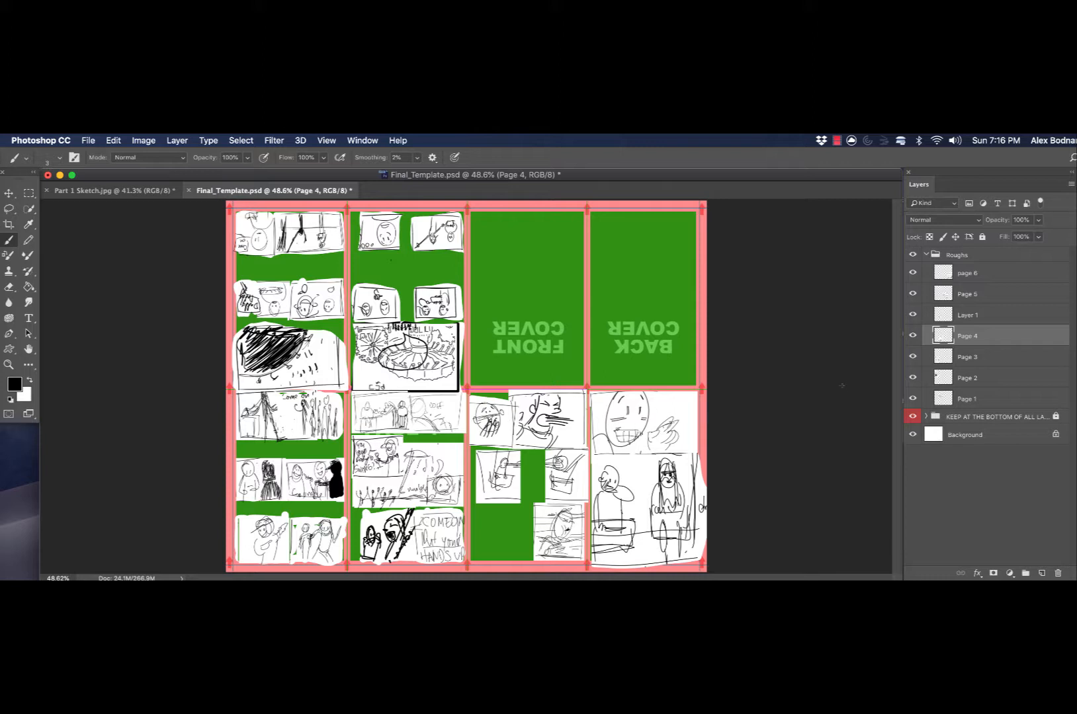
# On the Page 3 layer, sketch a small lettered speech balloon in the first panel of that page's bottom row
pyautogui.click(973, 362)
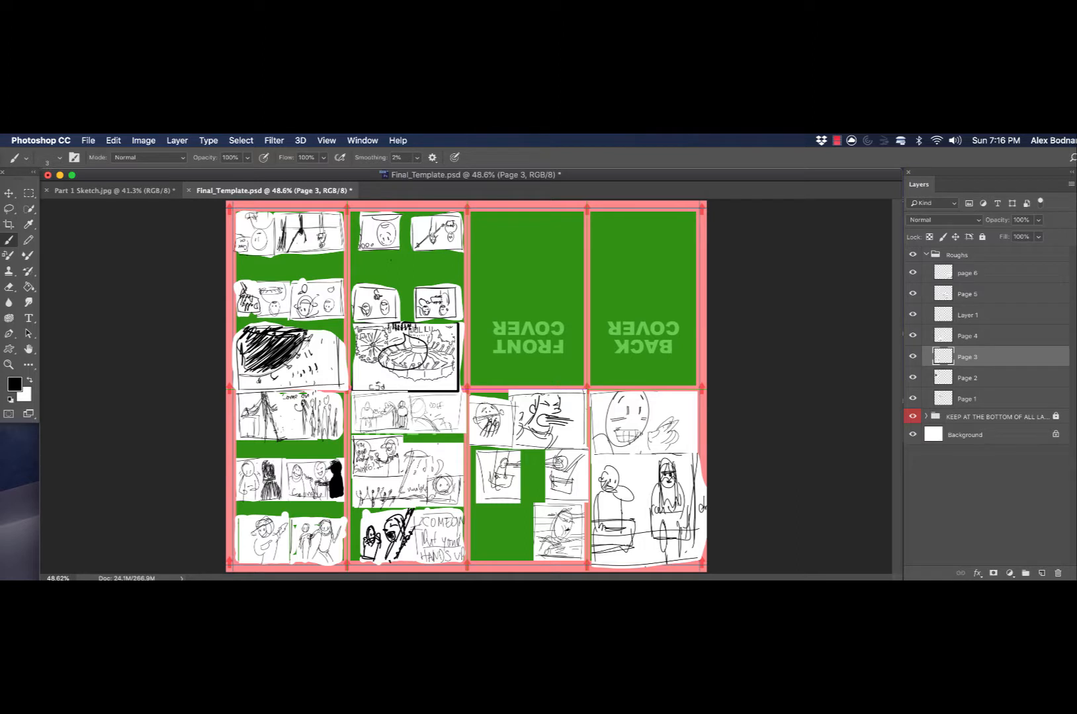
pyautogui.moveTo(253, 528); pyautogui.dragTo(239, 528)
pyautogui.moveTo(244, 534); pyautogui.dragTo(249, 536)
# Sketch lines joining the figures in the two middle panels on the Page 5 layer, and dots beside the bearded figure on the page 6 layer
pyautogui.click(979, 339)
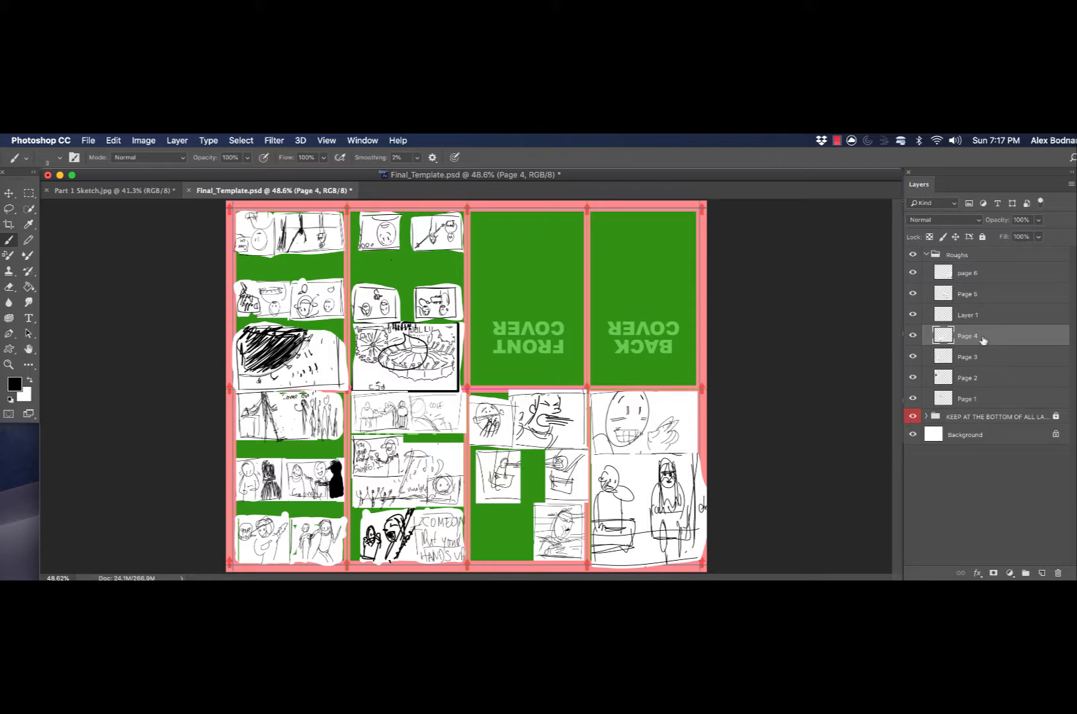
pyautogui.click(992, 301)
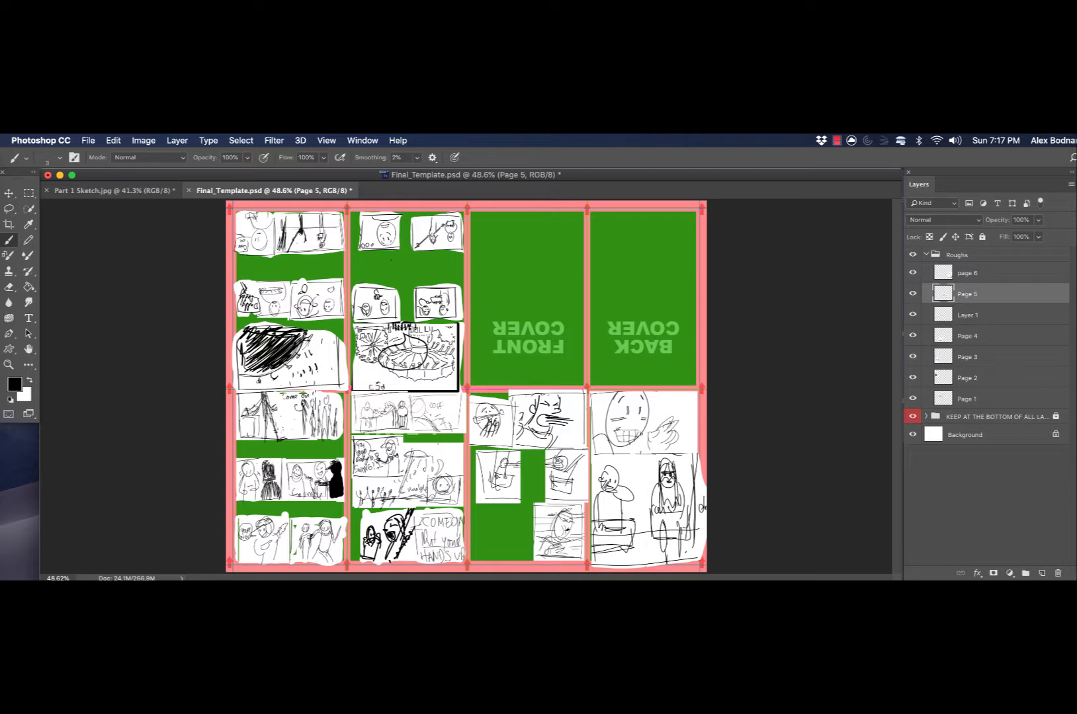
pyautogui.moveTo(522, 463); pyautogui.dragTo(553, 459)
pyautogui.click(975, 278)
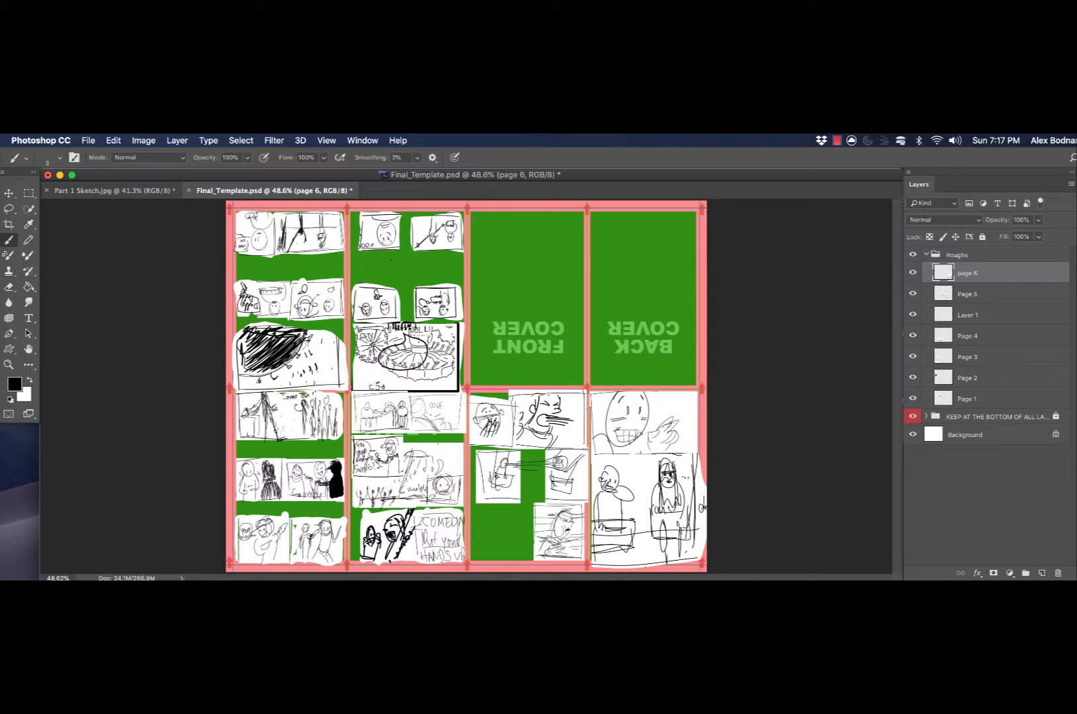
# Examine the panels and dialogue notes in the first columns of Part 1 Sketch.jpg up close
pyautogui.click(141, 194)
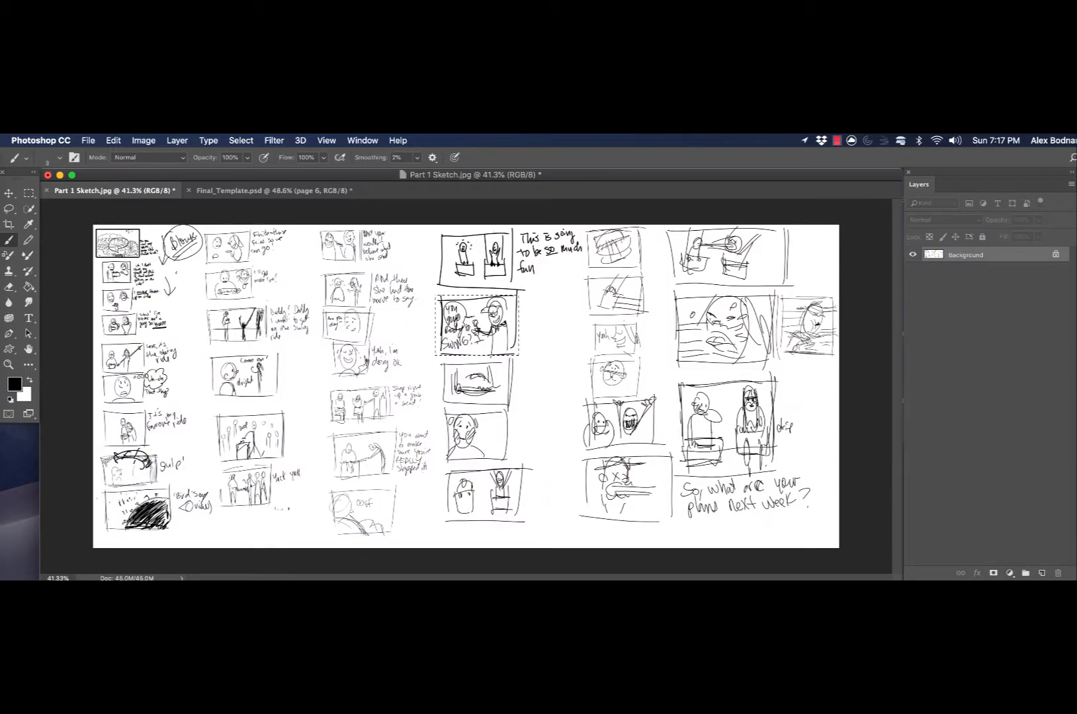
pyautogui.press('z')
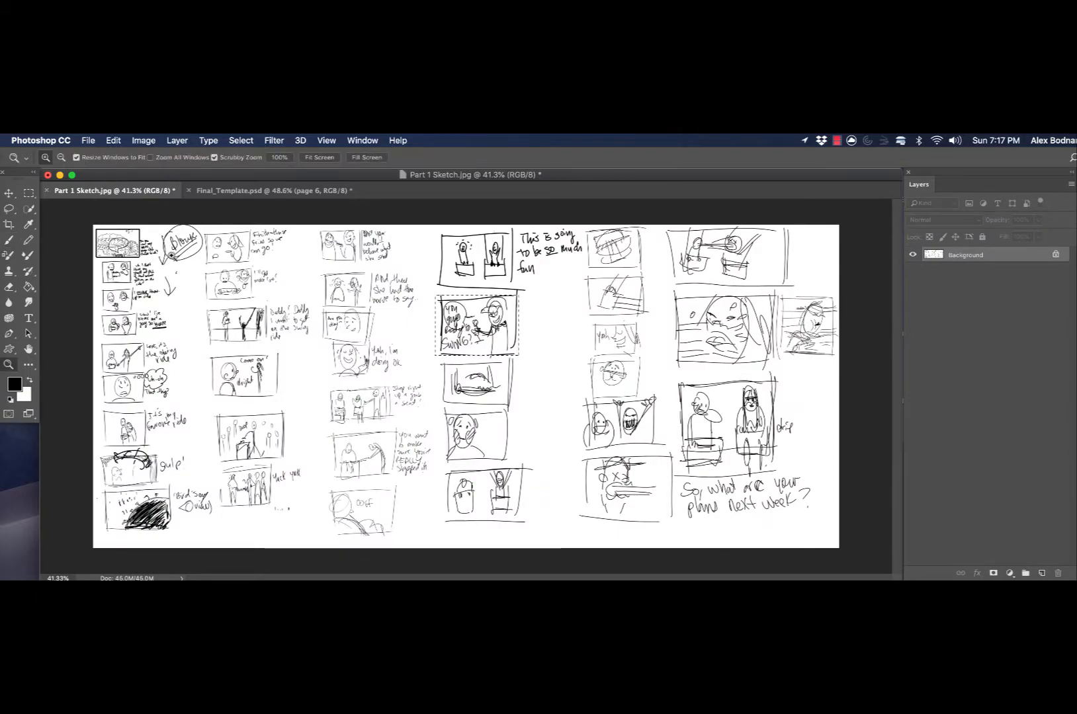
pyautogui.moveTo(171, 256); pyautogui.dragTo(208, 289)
pyautogui.moveTo(282, 347); pyautogui.dragTo(326, 359)
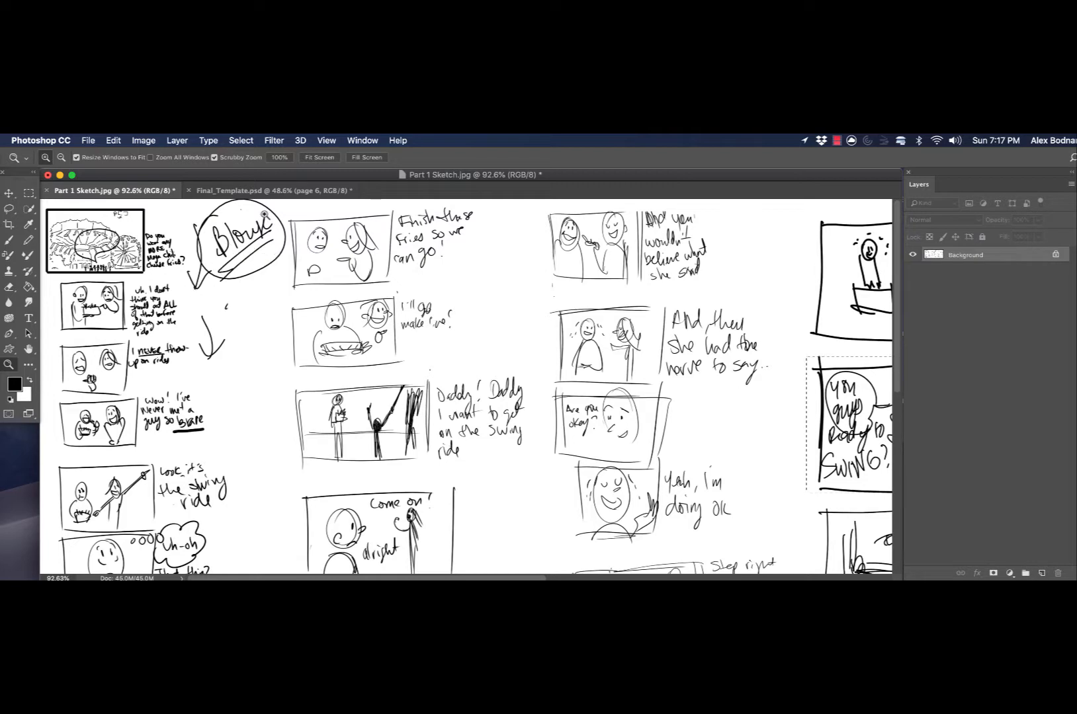
# Return to Final_Template.psd and rotate its canvas 180° so the covers and first pages are upright
pyautogui.click(254, 191)
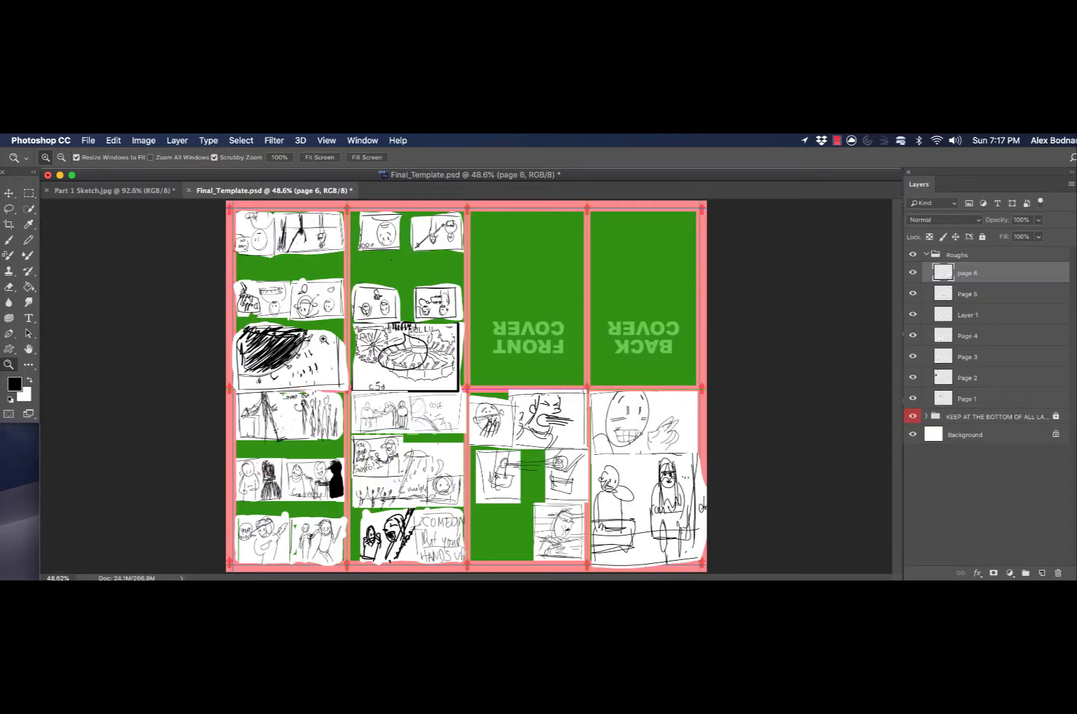
pyautogui.click(144, 141)
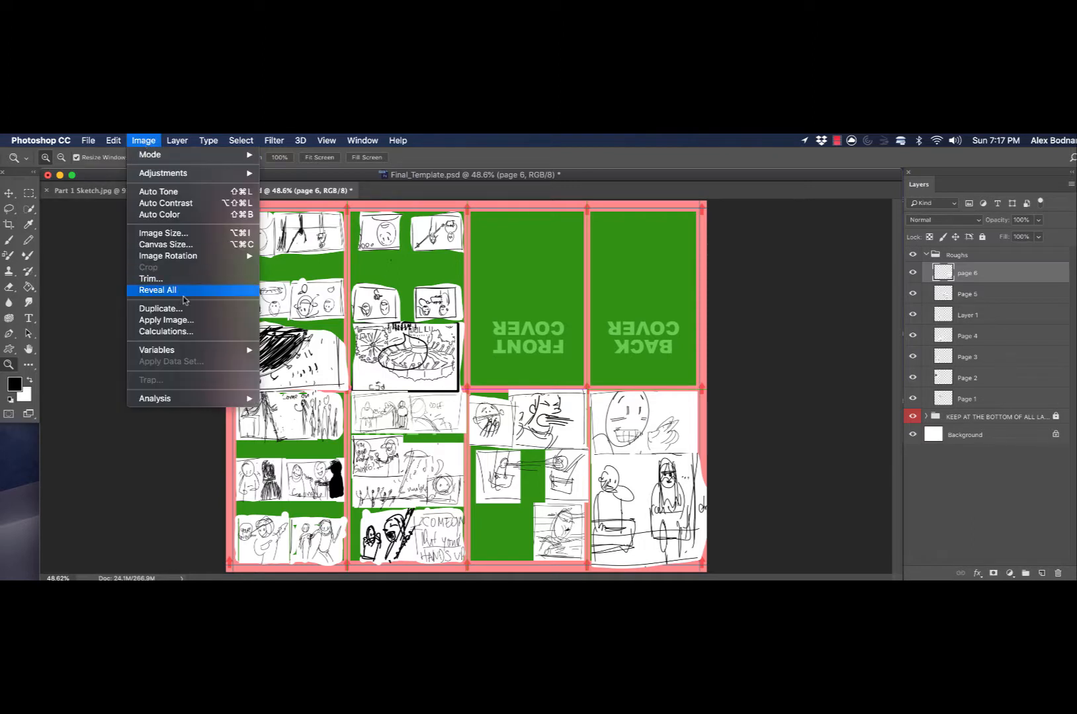
pyautogui.moveTo(192, 256)
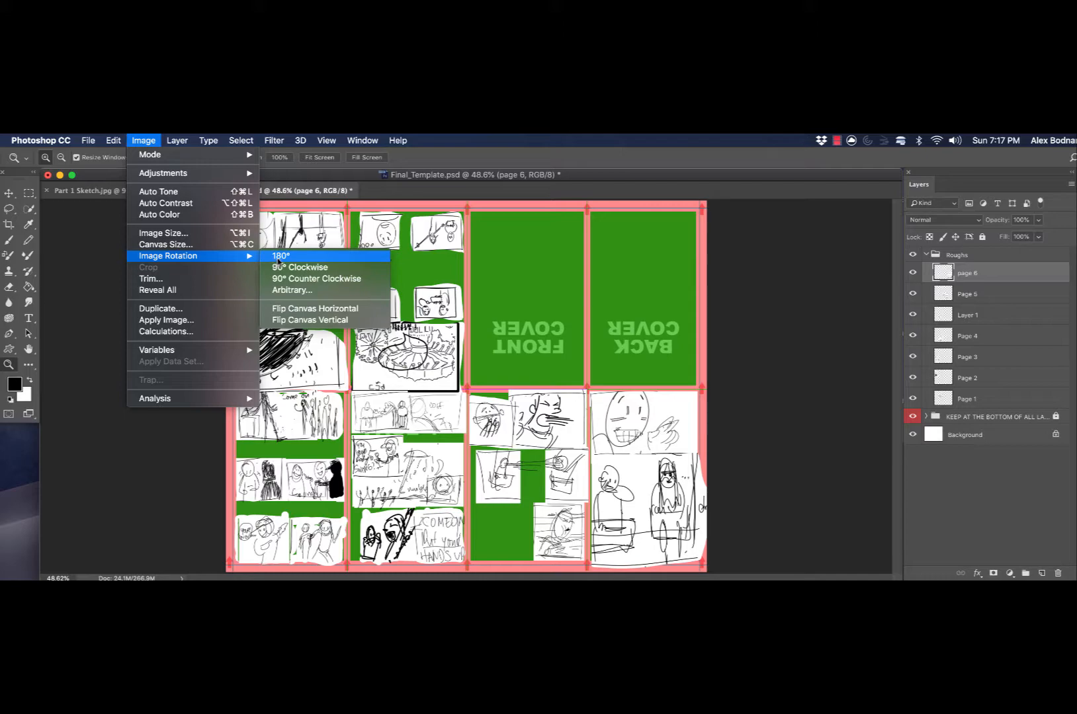
pyautogui.click(279, 256)
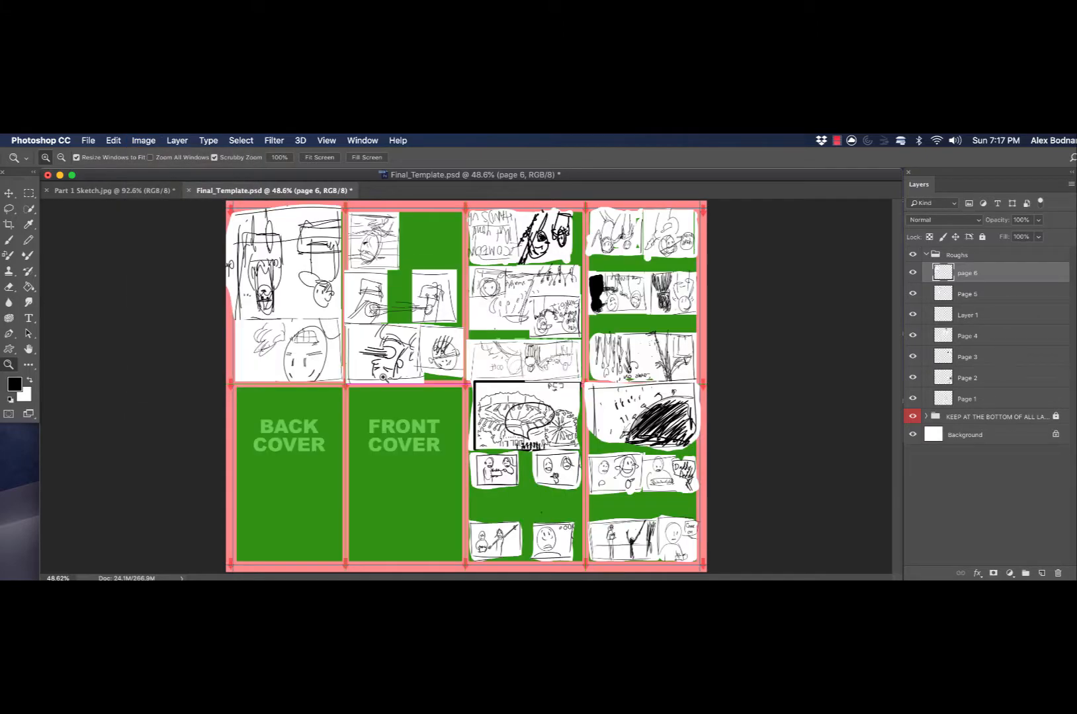
# On the Page 1 layer, paint the inside of the fairground panel's speech balloon white with a size 35 brush
pyautogui.moveTo(523, 435); pyautogui.dragTo(559, 462)
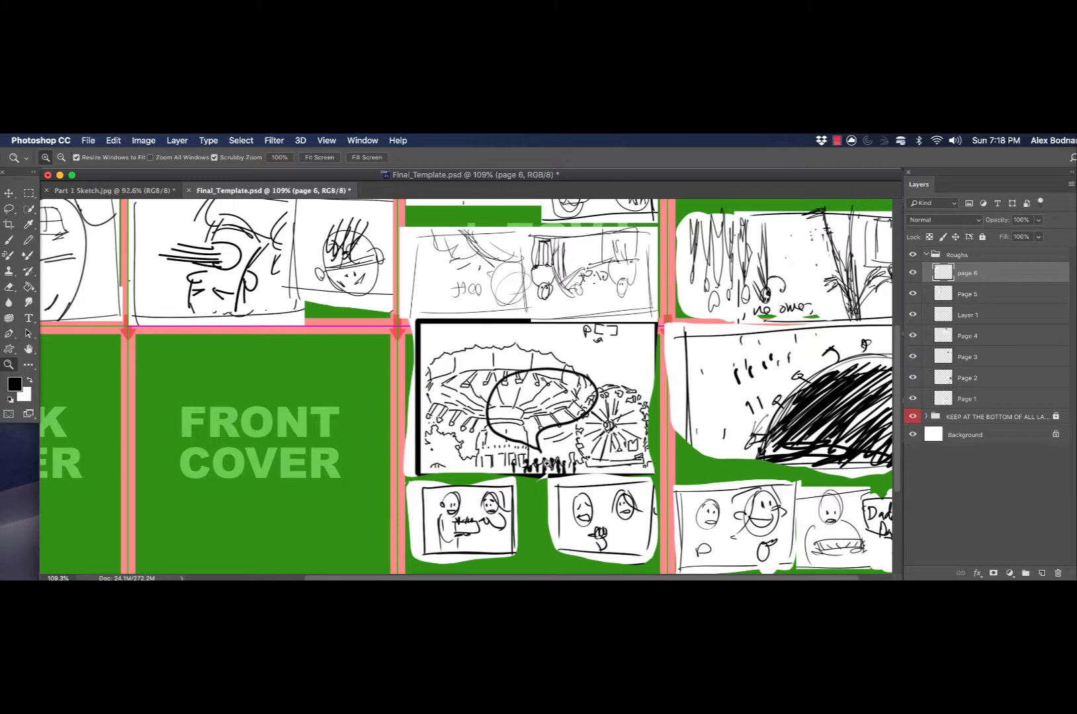
pyautogui.keyDown('alt'); pyautogui.click(549, 465); pyautogui.keyUp('alt')
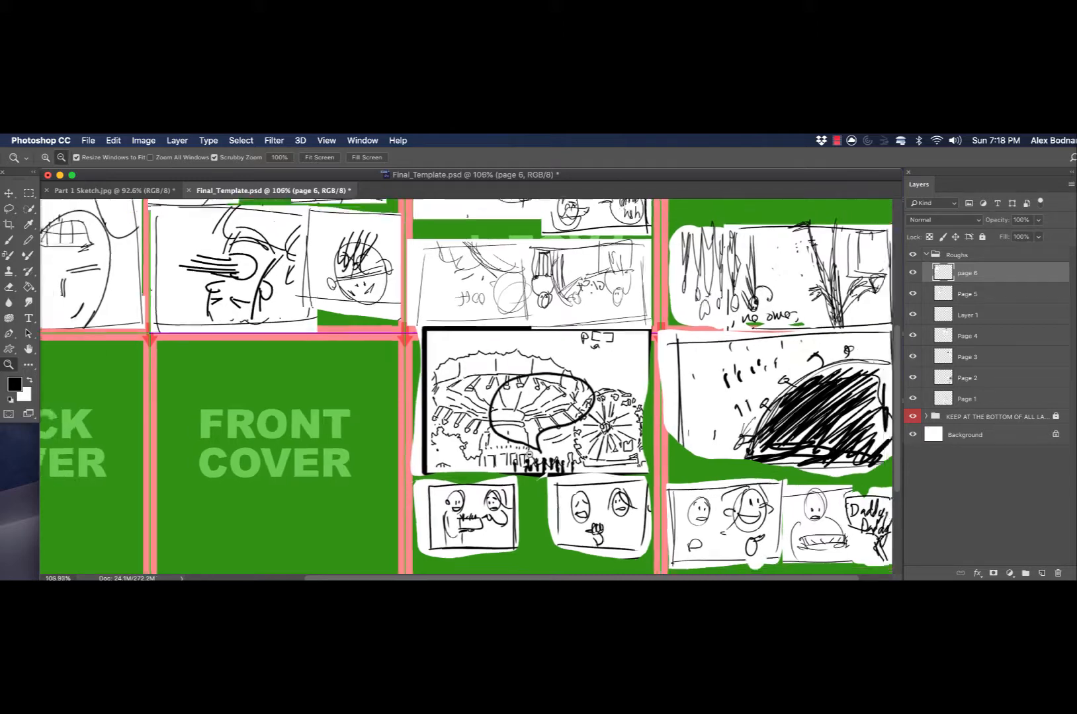
pyautogui.moveTo(529, 455); pyautogui.dragTo(490, 427)
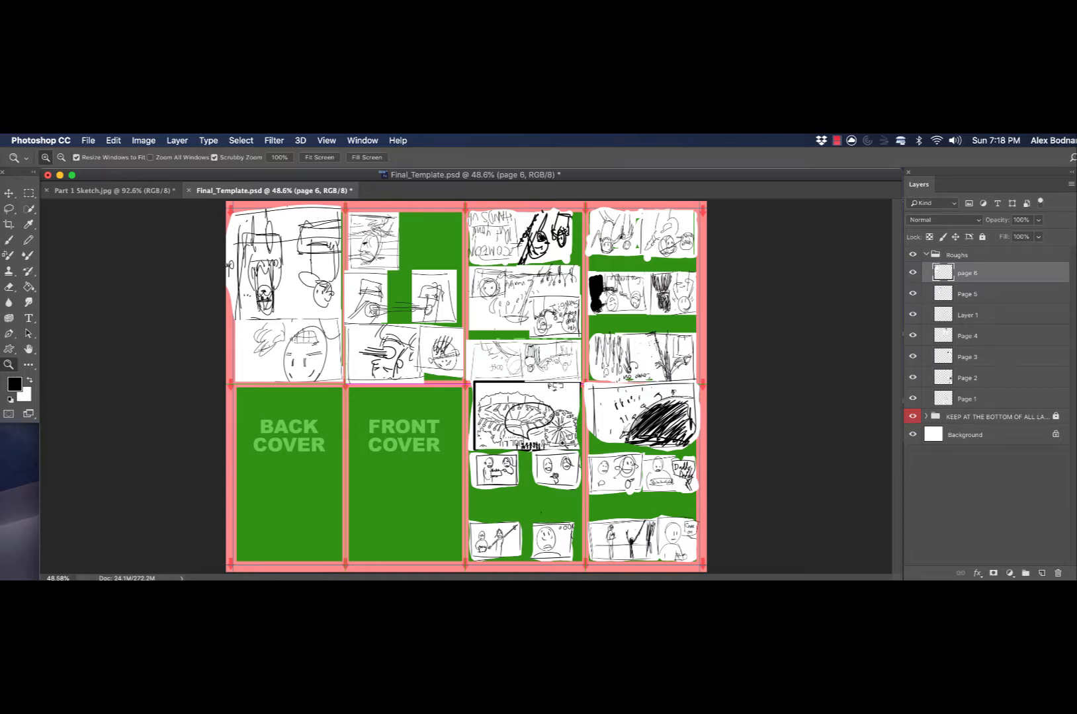
pyautogui.press('b')
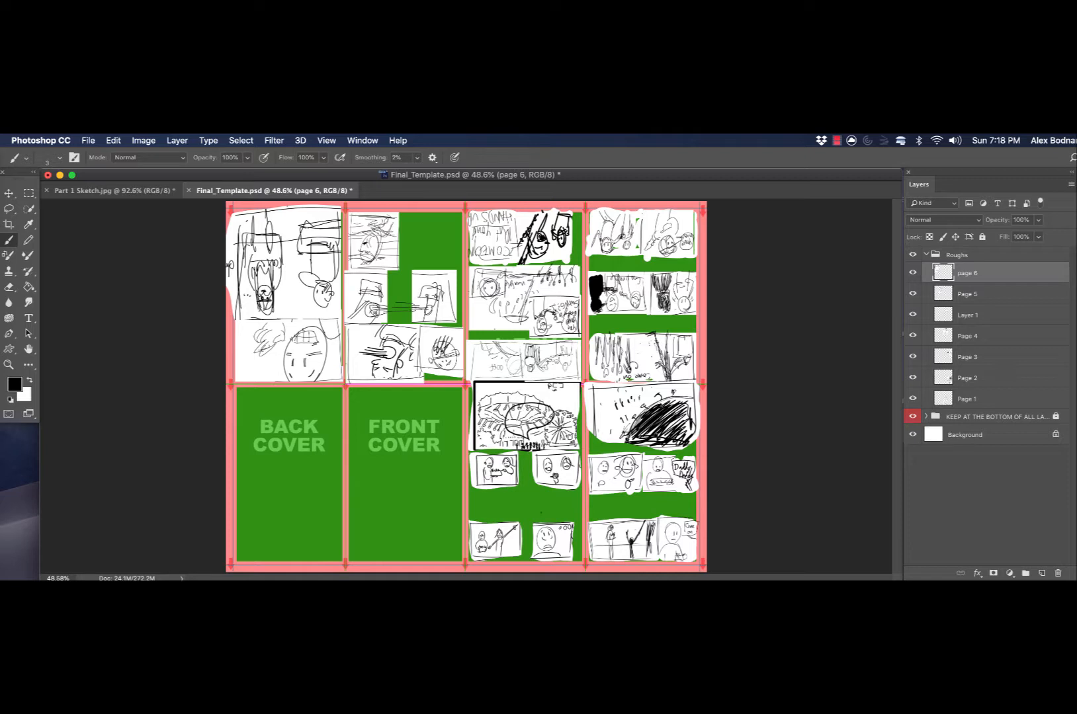
pyautogui.click(972, 400)
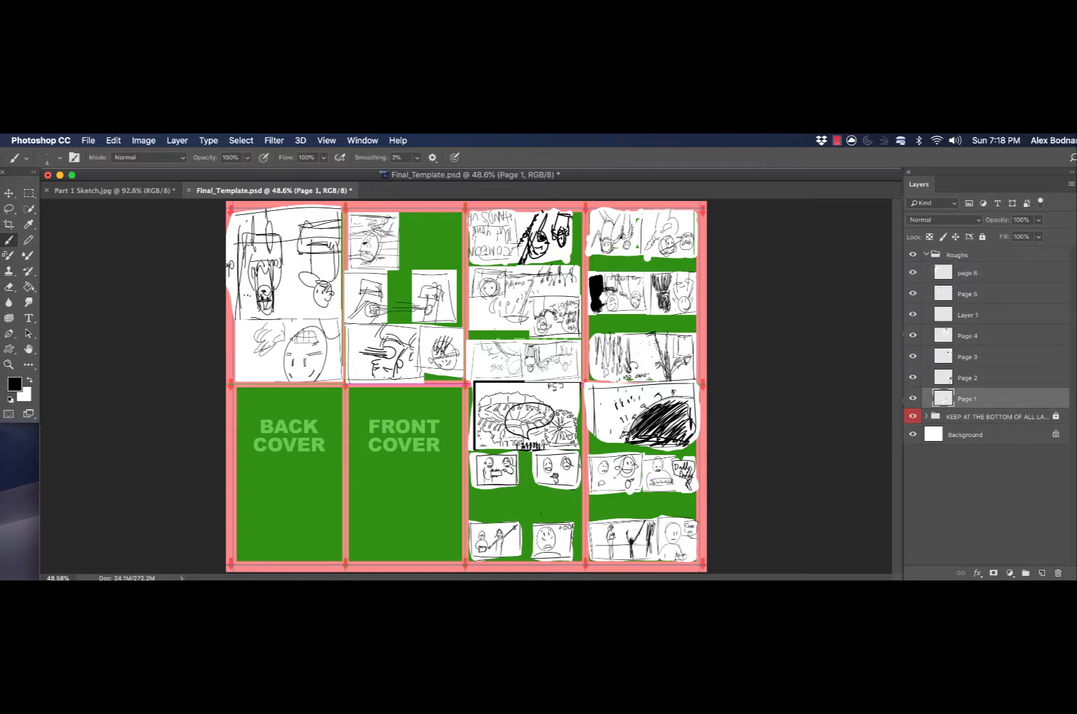
pyautogui.press(']')
pyautogui.press(']')
pyautogui.press('x')
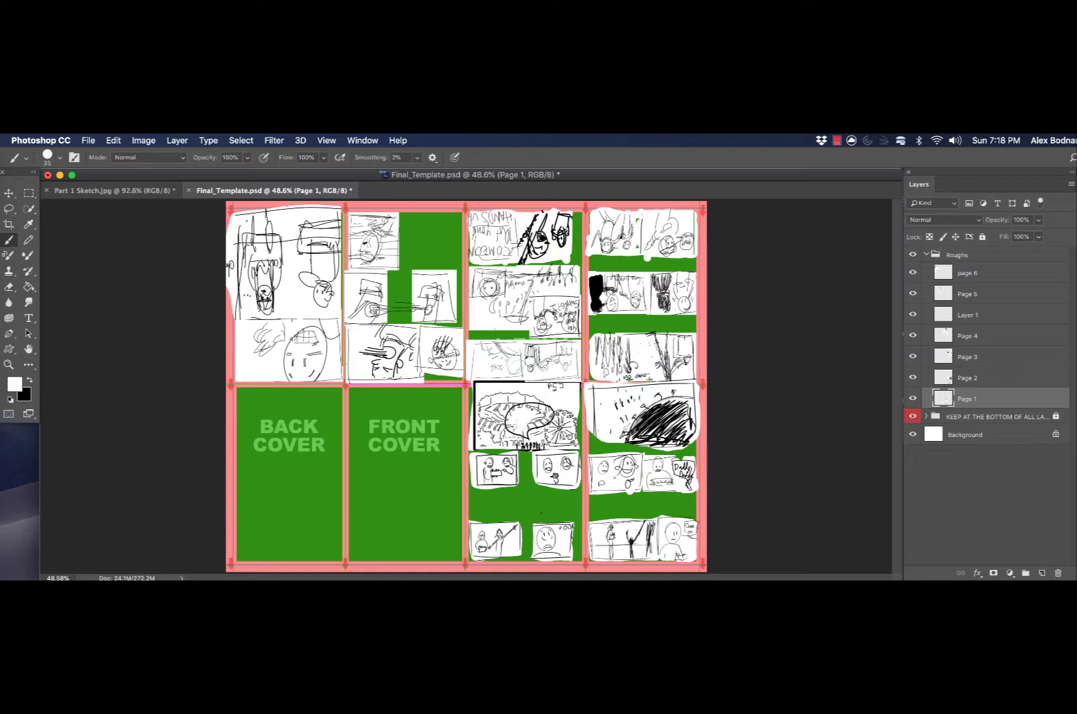
pyautogui.moveTo(525, 417)
pyautogui.mouseDown()
pyautogui.moveTo(547, 415)
pyautogui.moveTo(531, 420)
pyautogui.mouseUp()
# Hand-letter "You sure you don" in black with a small brush inside the fairground panel's cleared speech balloon
pyautogui.press('x')
pyautogui.press('[')
pyautogui.press('[')
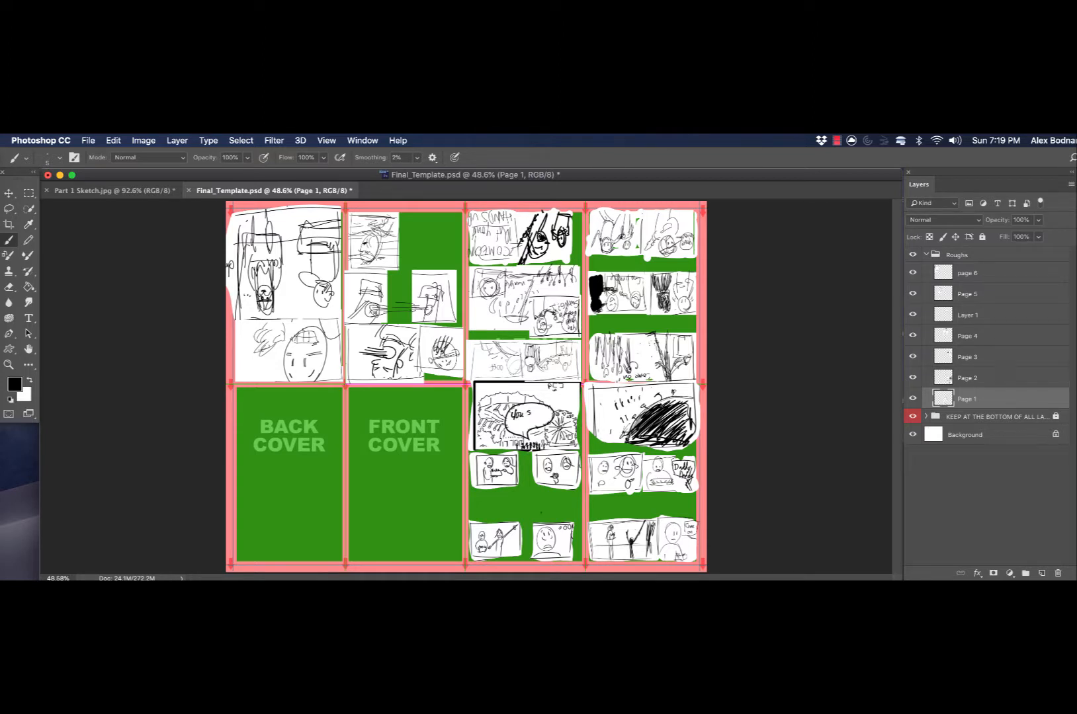
pyautogui.moveTo(538, 414); pyautogui.dragTo(518, 426)
pyautogui.moveTo(519, 425); pyautogui.dragTo(539, 425)
pyautogui.moveTo(536, 422); pyautogui.dragTo(549, 416)
pyautogui.moveTo(486, 459)
pyautogui.mouseDown()
pyautogui.moveTo(506, 461)
pyautogui.moveTo(505, 475)
pyautogui.mouseUp()
# Rotate the canvas 180° and hand-letter "...my blouse" on the Page 3 layer beneath that page's first panel row
pyautogui.click(141, 140)
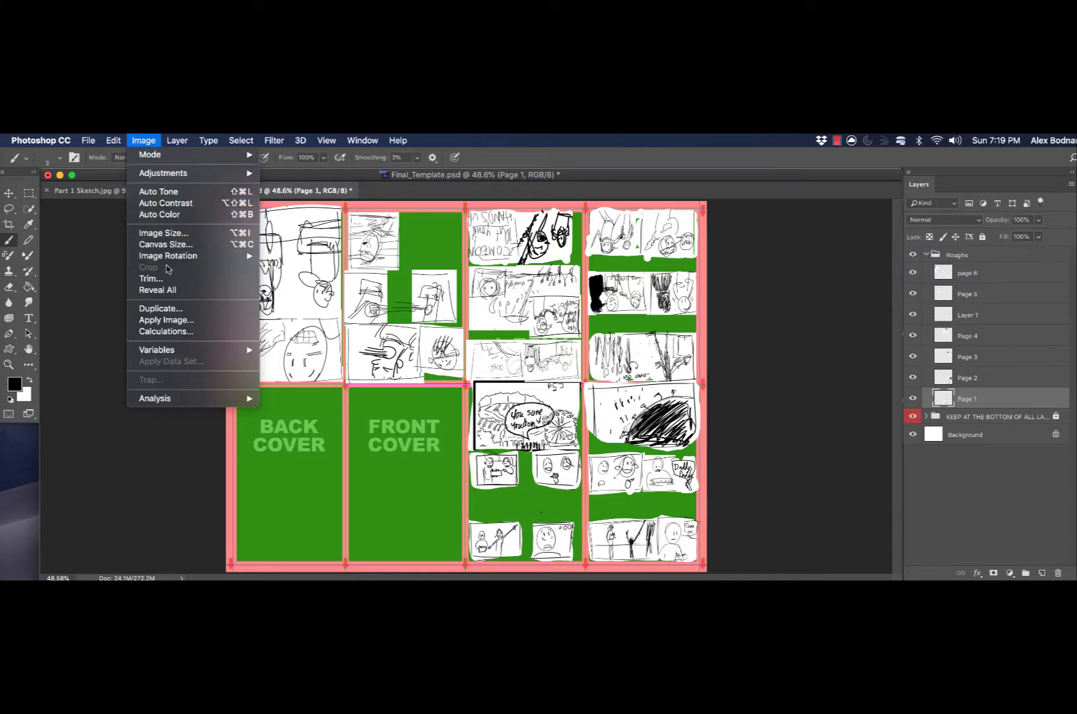
pyautogui.moveTo(169, 256)
pyautogui.click(286, 258)
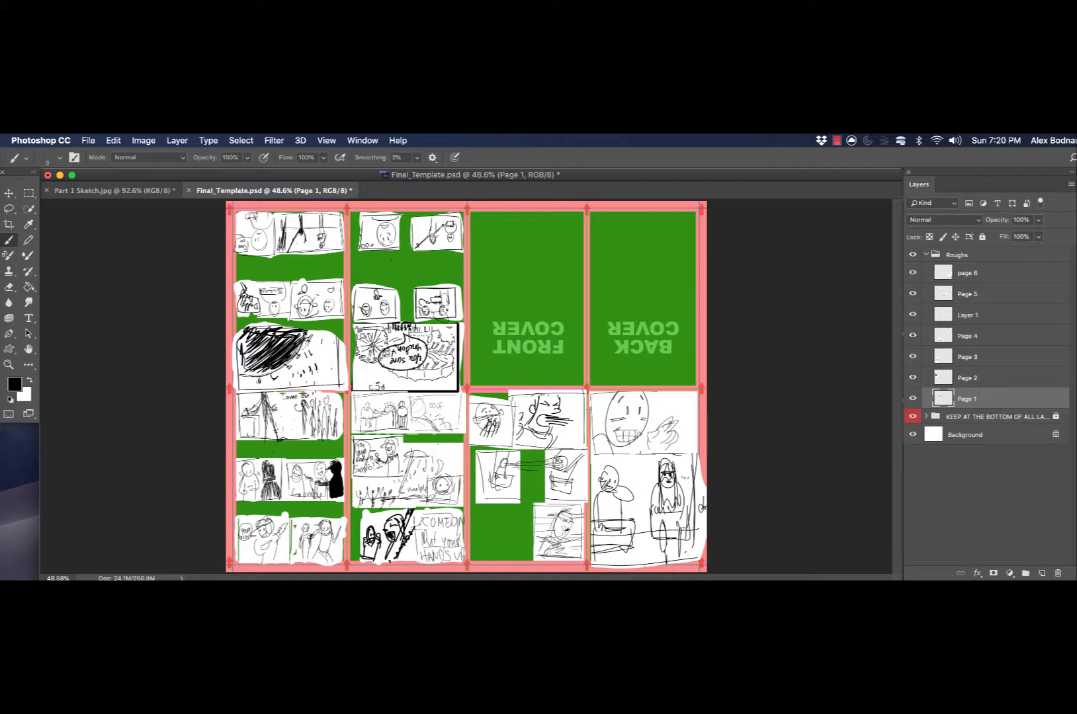
pyautogui.click(972, 356)
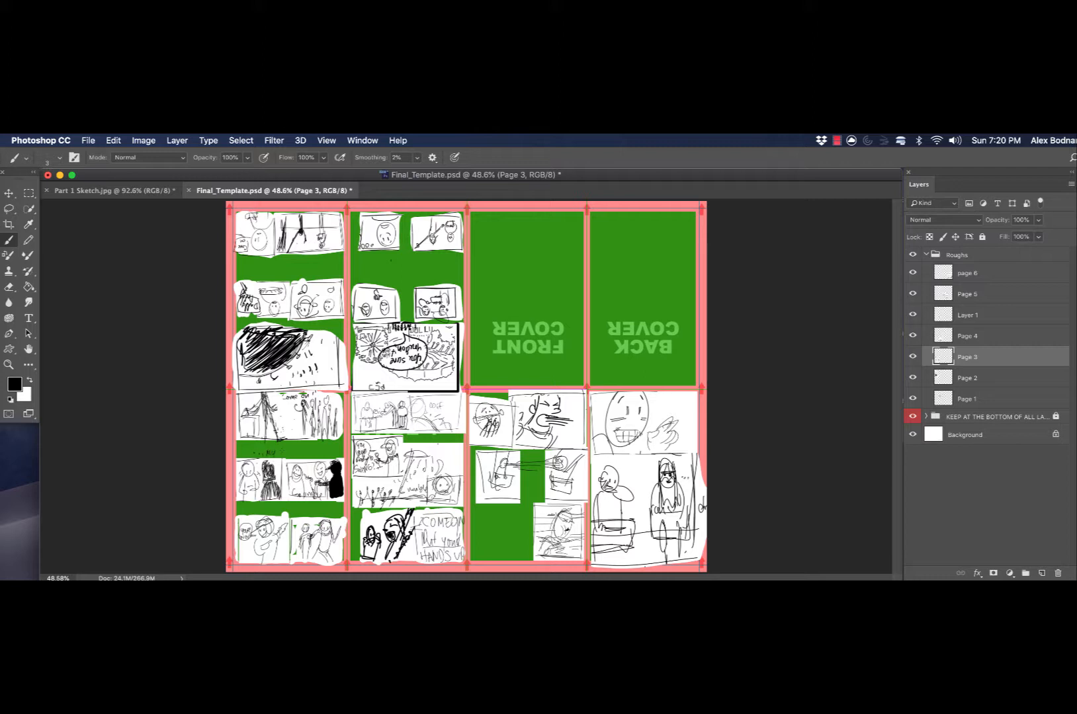
pyautogui.moveTo(281, 449); pyautogui.dragTo(285, 457)
# On the page 6 layer, sketch a speech balloon with placeholder lettering beside the large grinning face
pyautogui.click(979, 277)
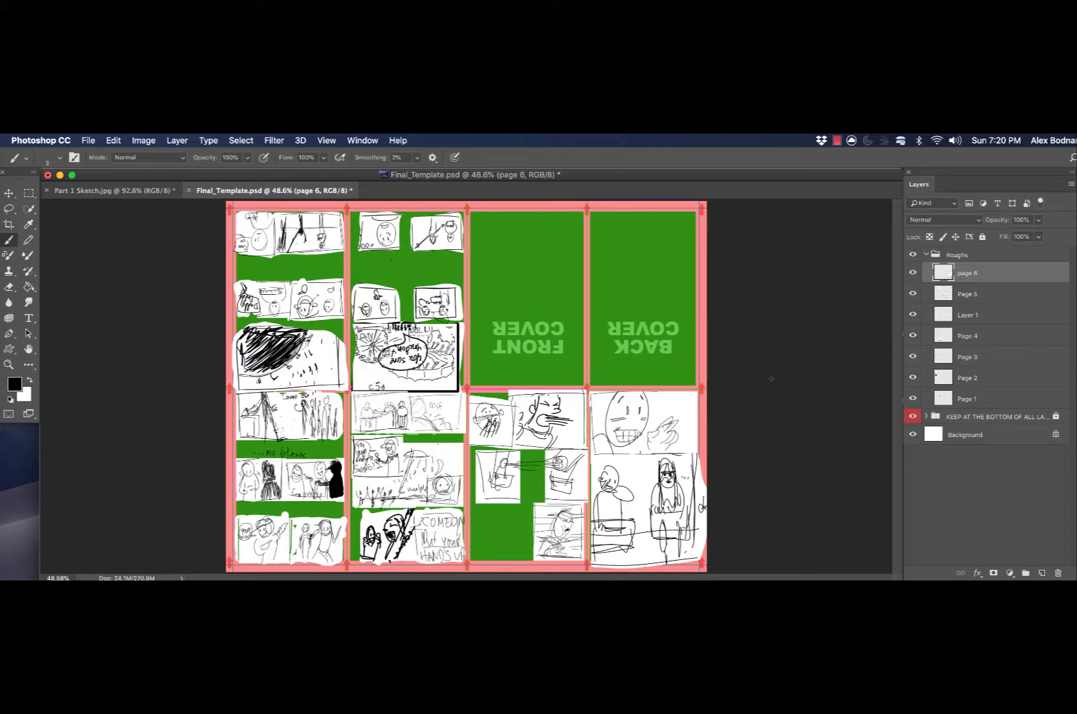
pyautogui.moveTo(659, 415)
pyautogui.mouseDown()
pyautogui.moveTo(651, 422)
pyautogui.moveTo(682, 395)
pyautogui.moveTo(671, 414)
pyautogui.moveTo(658, 410)
pyautogui.moveTo(668, 397)
pyautogui.moveTo(684, 401)
pyautogui.moveTo(673, 412)
pyautogui.mouseUp()
pyautogui.moveTo(677, 484); pyautogui.dragTo(685, 488)
# Merge all layers from Page 1 through page 6 into one layer and rename it Roughs
pyautogui.keyDown('shift'); pyautogui.click(961, 403); pyautogui.keyUp('shift')
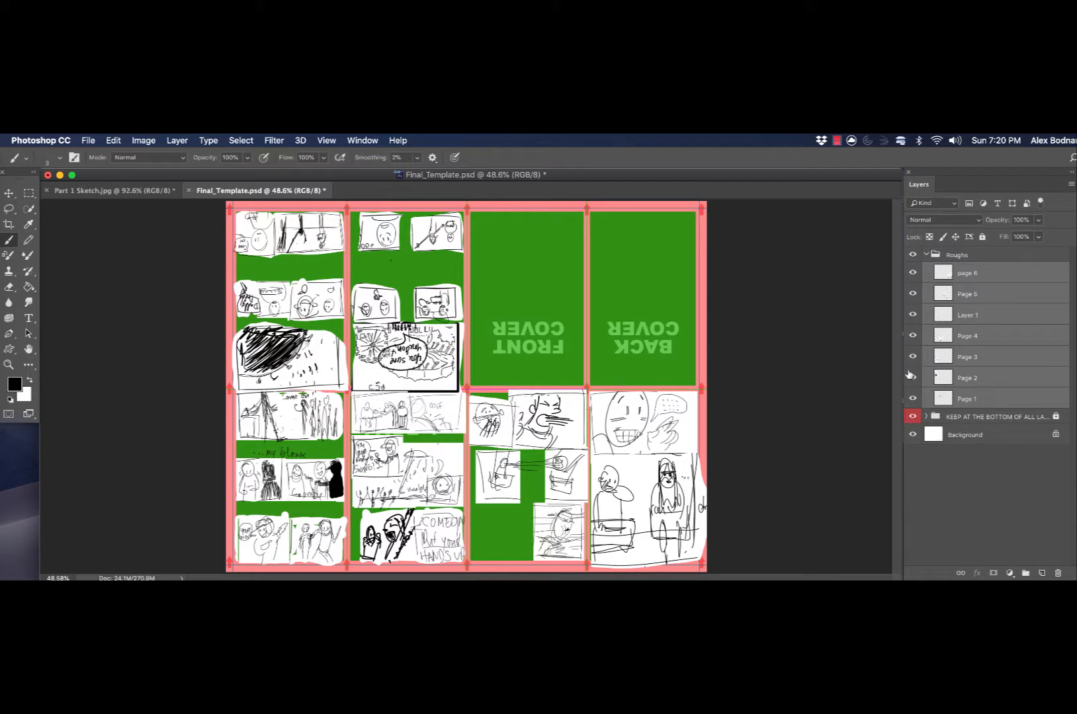
pyautogui.hotkey('ctrl', 'e')
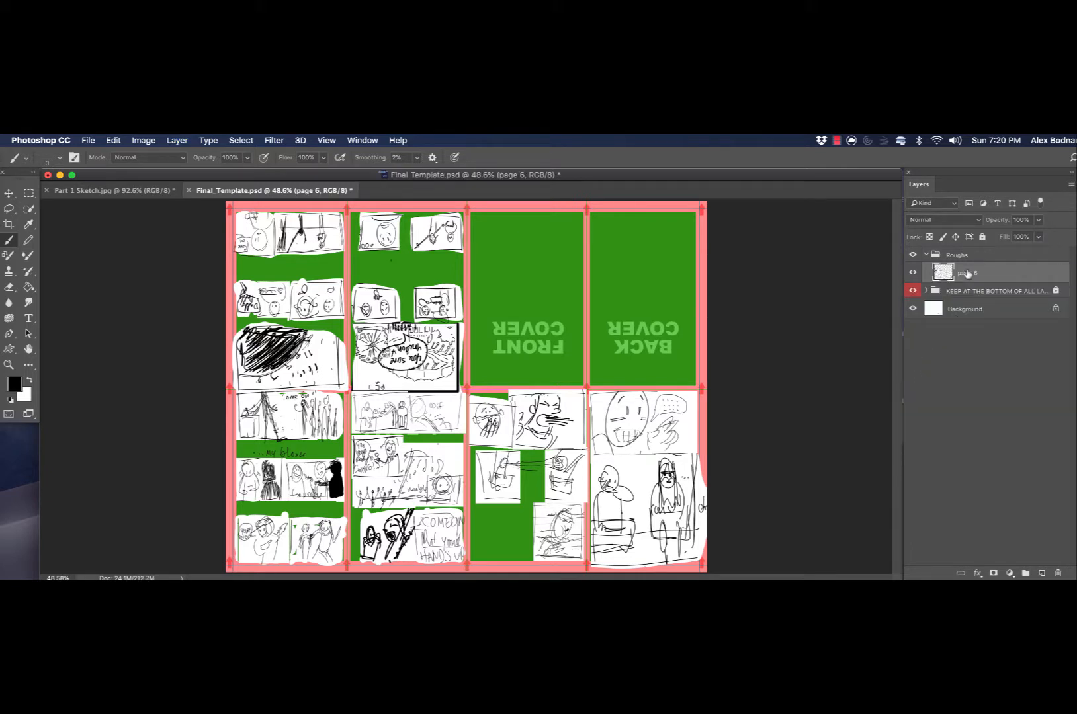
pyautogui.doubleClick(966, 273)
pyautogui.write('Roughs')
pyautogui.press('Return')
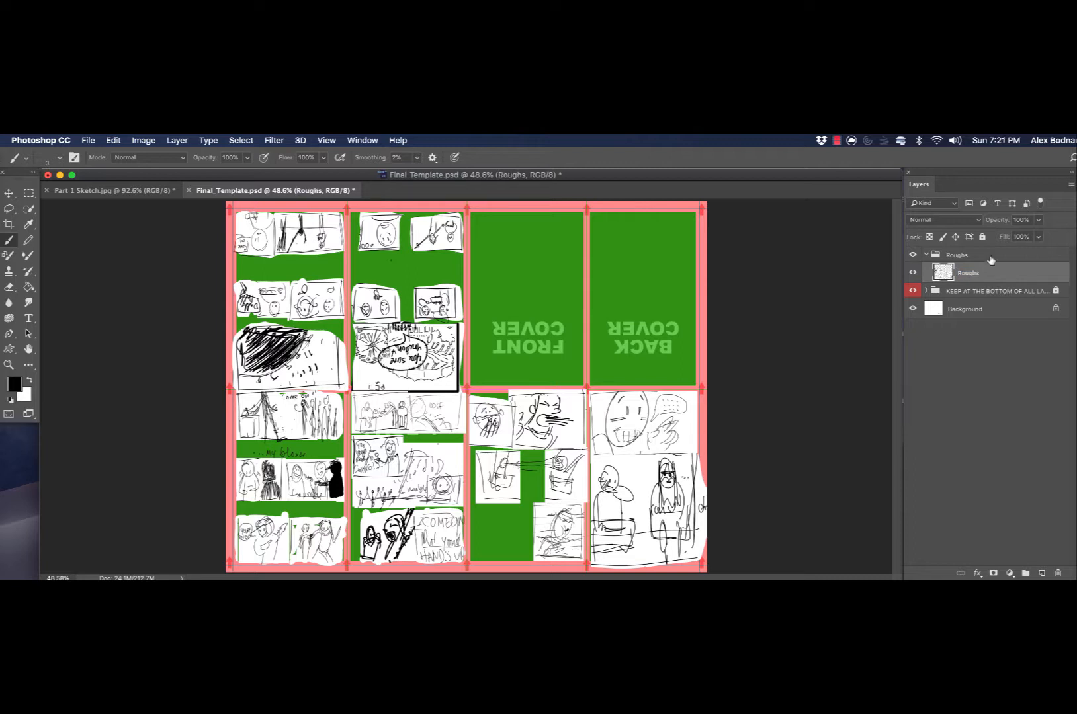
# Move the merged Roughs layer out of the Roughs group and delete the empty group
pyautogui.moveTo(984, 274); pyautogui.dragTo(983, 249)
pyautogui.click(955, 279)
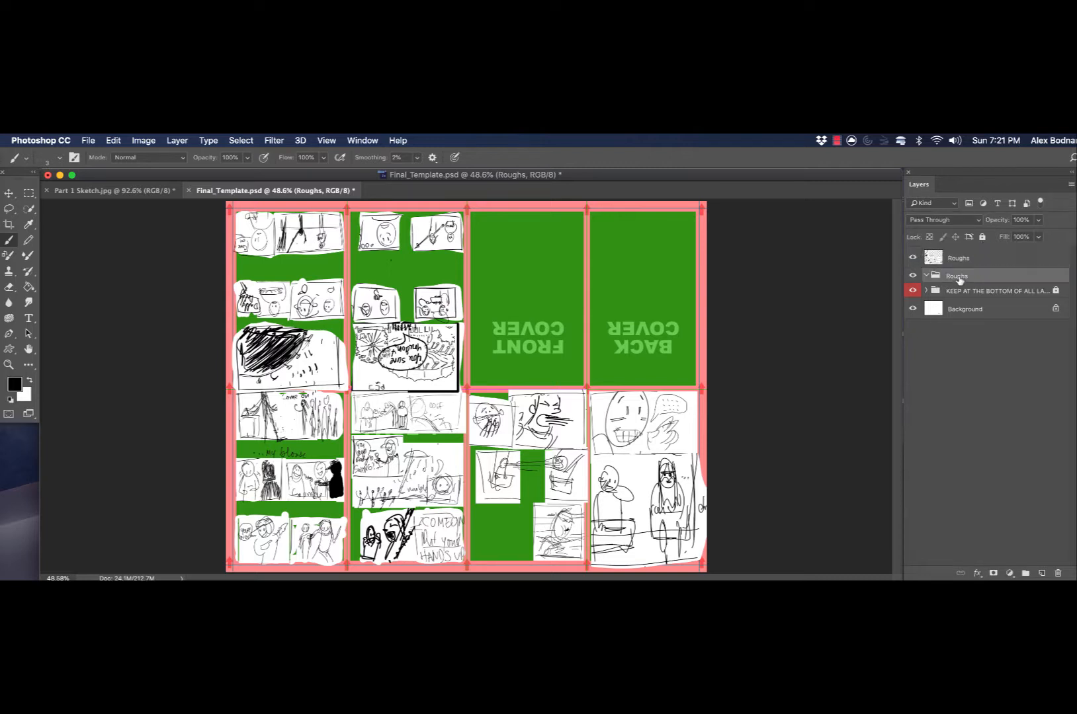
pyautogui.click(1058, 573)
# With the locked KEEP AT THE BOTTOM template group hidden, set the Roughs layer's opacity to 23% and lock the layer
pyautogui.click(964, 259)
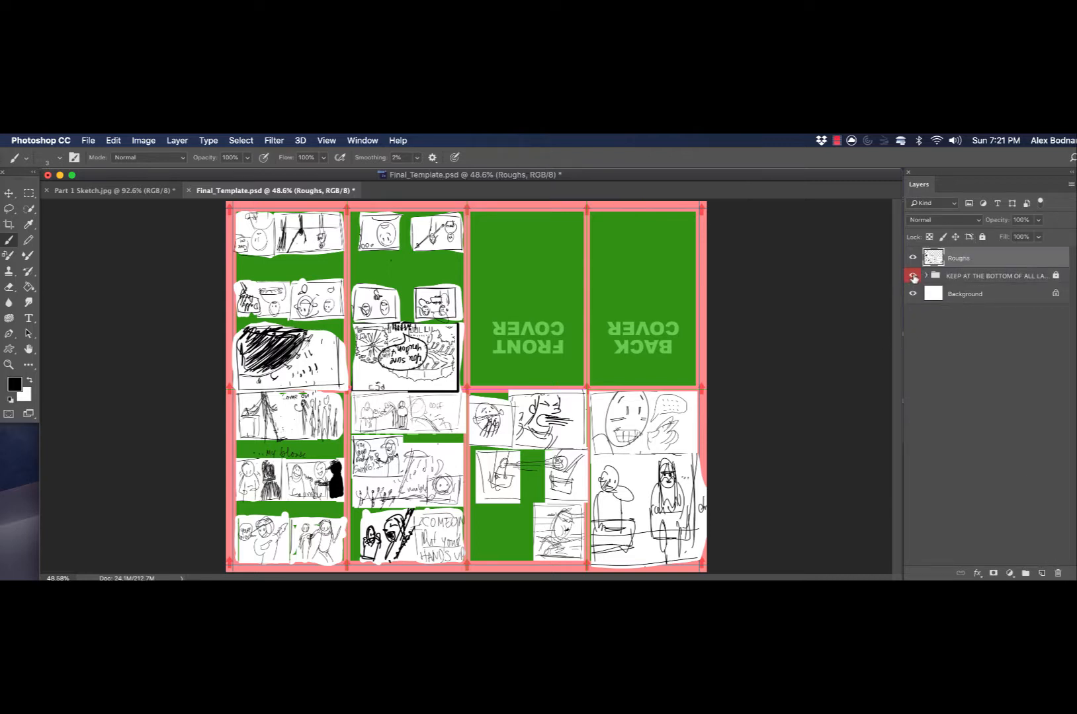
pyautogui.click(911, 278)
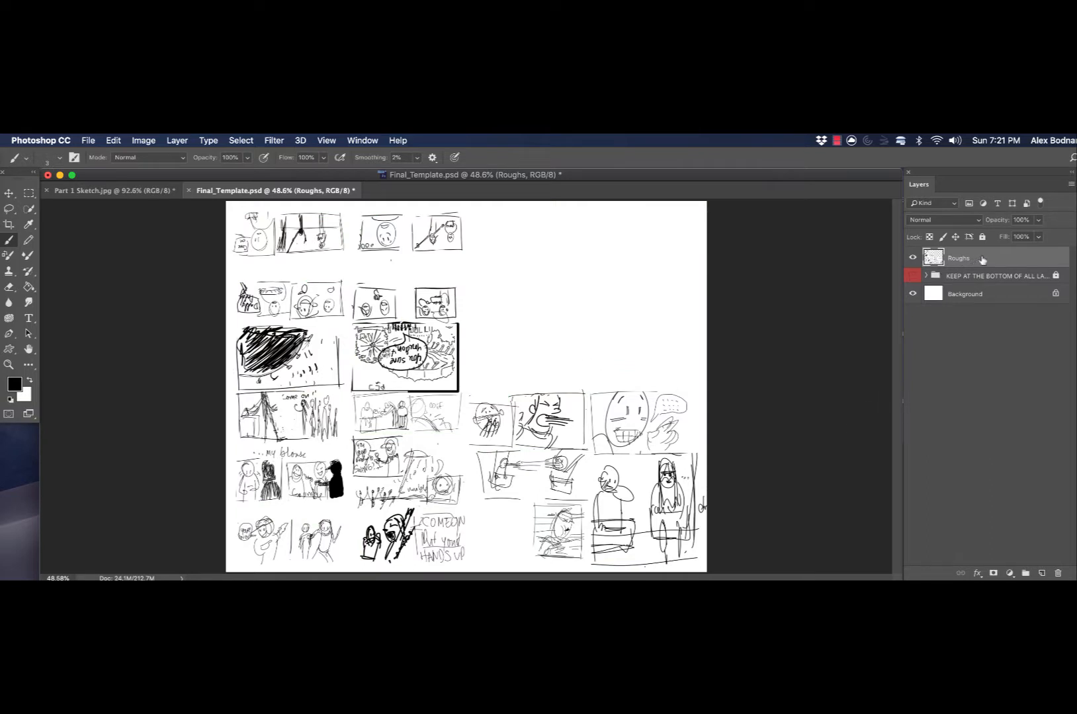
pyautogui.click(1038, 220)
pyautogui.moveTo(1038, 235); pyautogui.dragTo(997, 237)
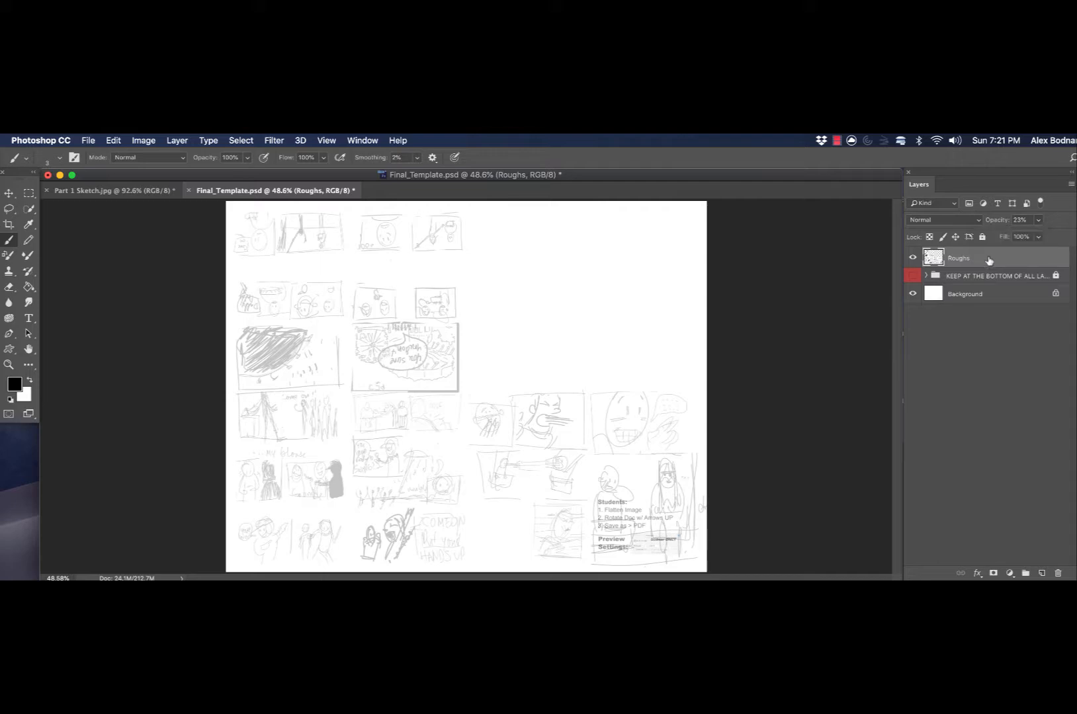
pyautogui.click(982, 238)
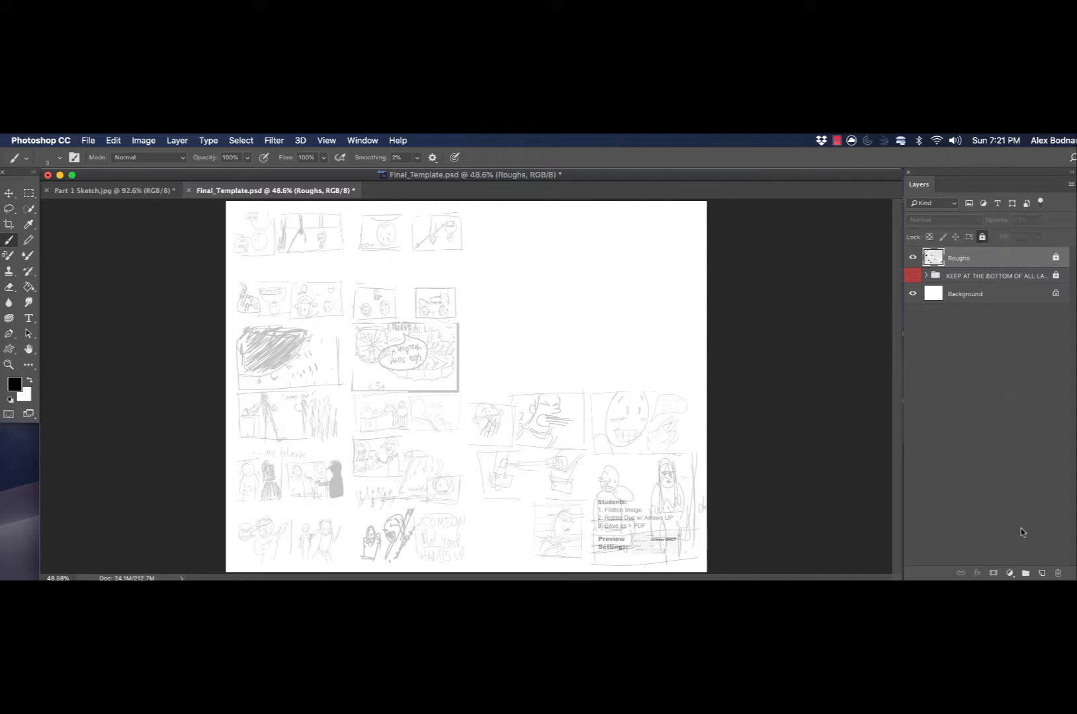
# Create a new layer group above the Roughs layer and name it Reference Photos
pyautogui.click(1025, 573)
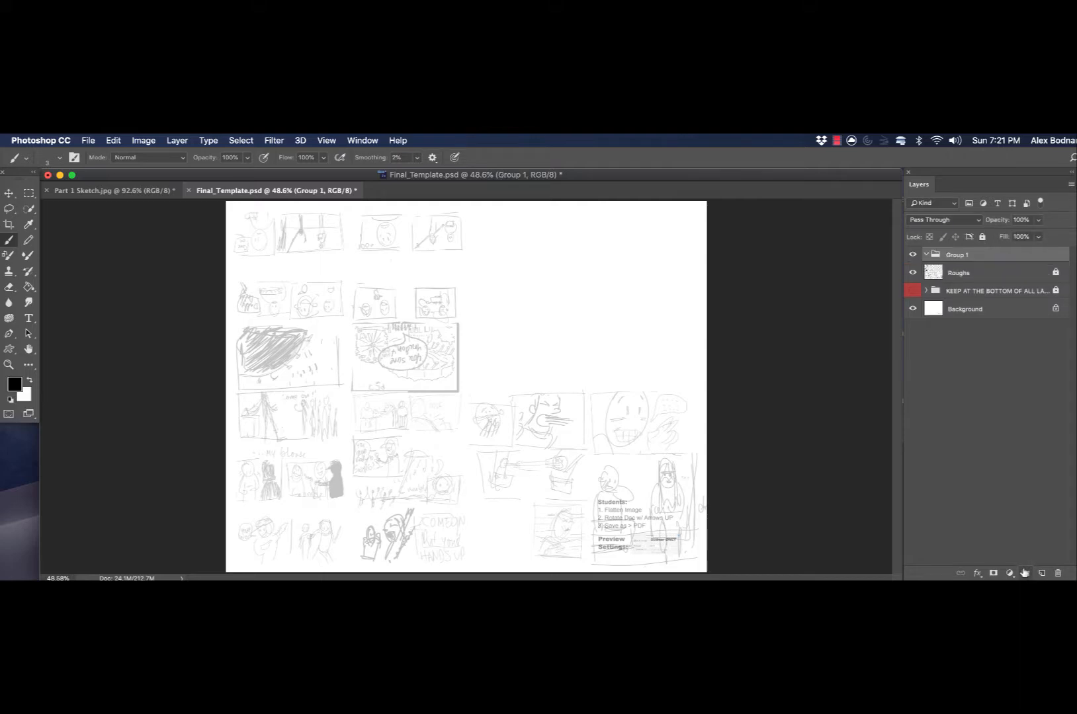
pyautogui.doubleClick(958, 256)
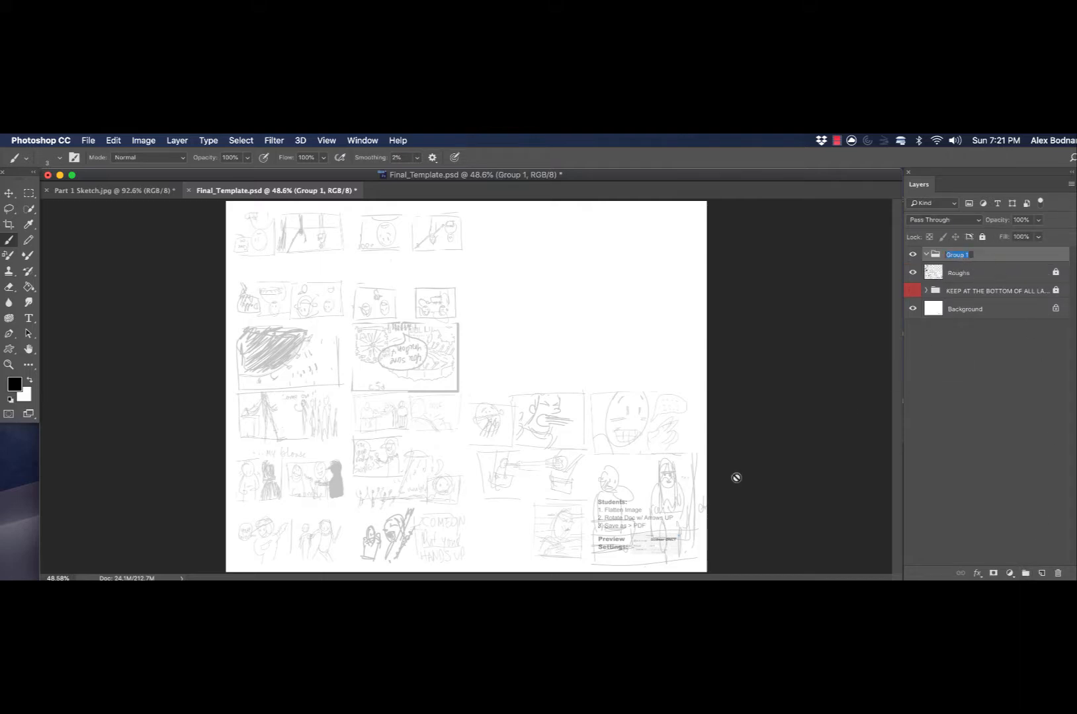
pyautogui.write('Reference Photos')
pyautogui.press('Return')
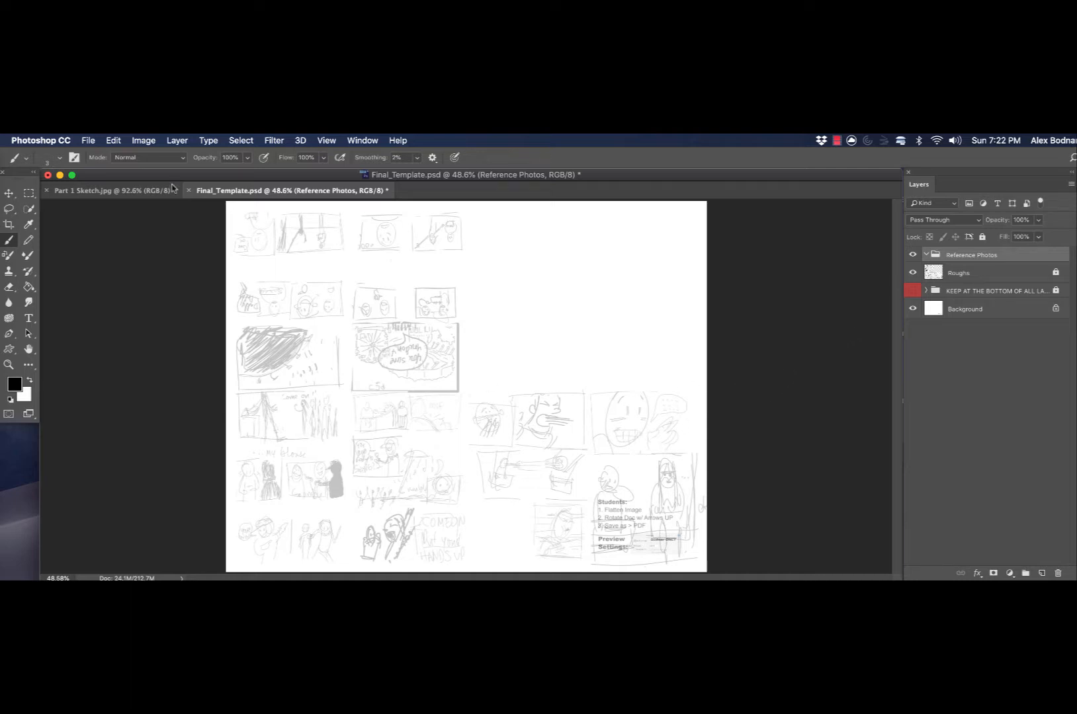
# Rotate the whole template canvas by 180°
pyautogui.click(143, 142)
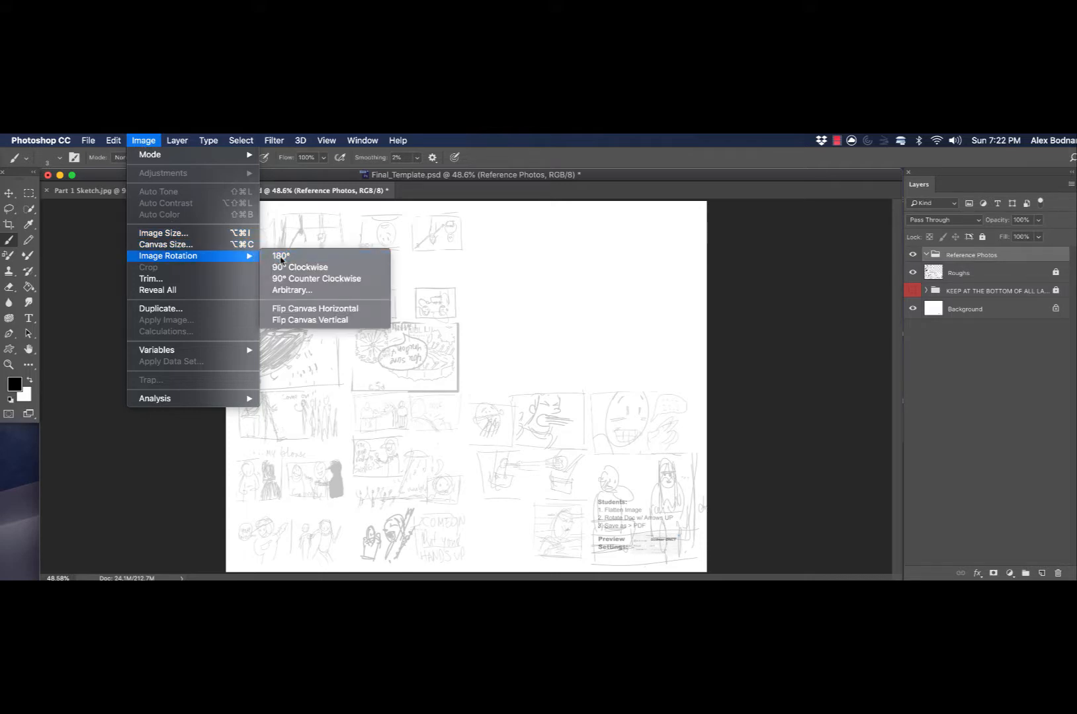
pyautogui.click(280, 256)
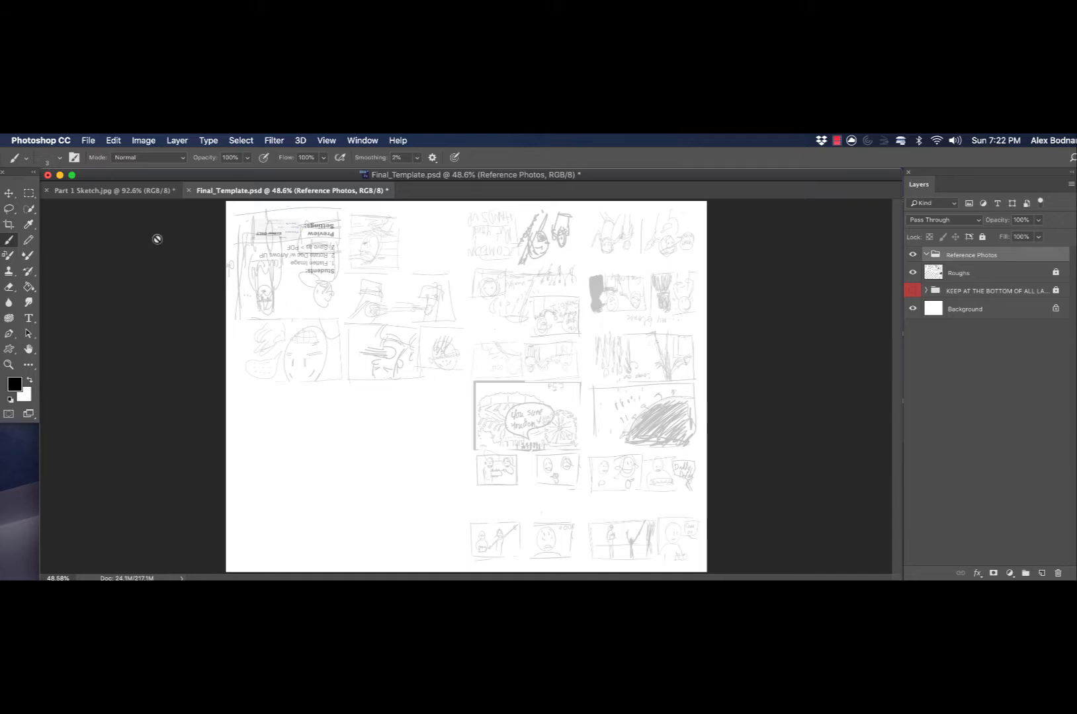
# Switch to Part 1 Sketch.jpg and clear the existing selection around the "SWING?" panel, using the Lasso tool and Deselect
pyautogui.click(112, 191)
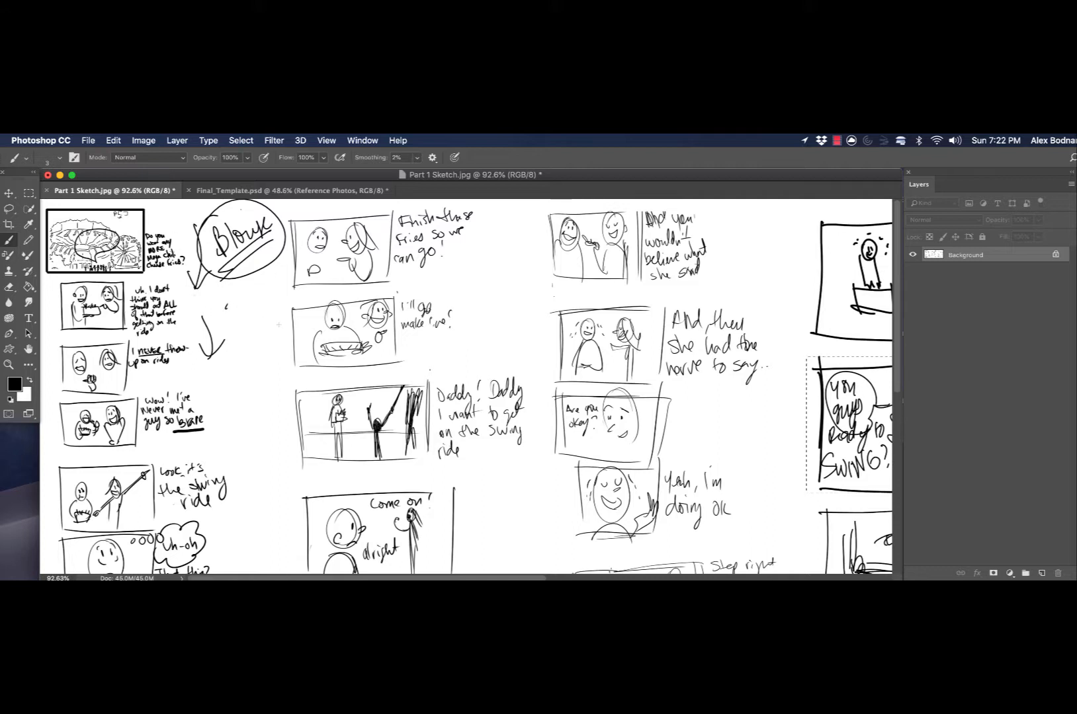
pyautogui.click(8, 209)
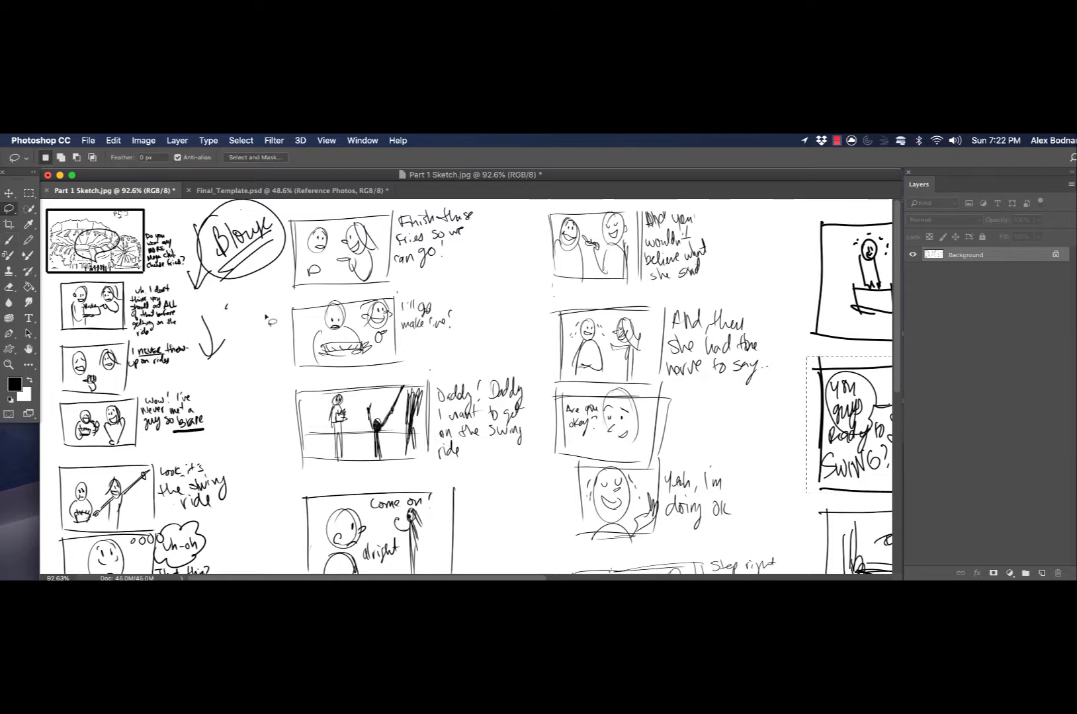
pyautogui.moveTo(267, 318)
pyautogui.mouseDown()
pyautogui.moveTo(251, 351)
pyautogui.moveTo(283, 351)
pyautogui.mouseUp()
pyautogui.press('super+d')
pyautogui.click(87, 141)
pyautogui.click(92, 167)
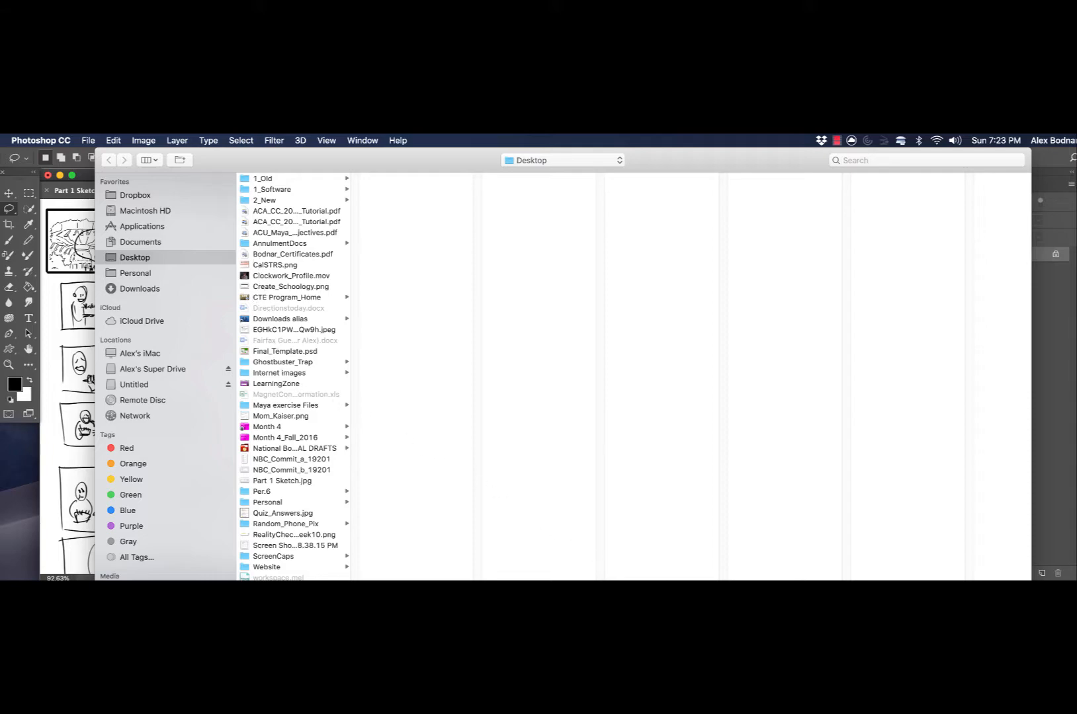
pyautogui.moveTo(728, 580); pyautogui.dragTo(725, 579)
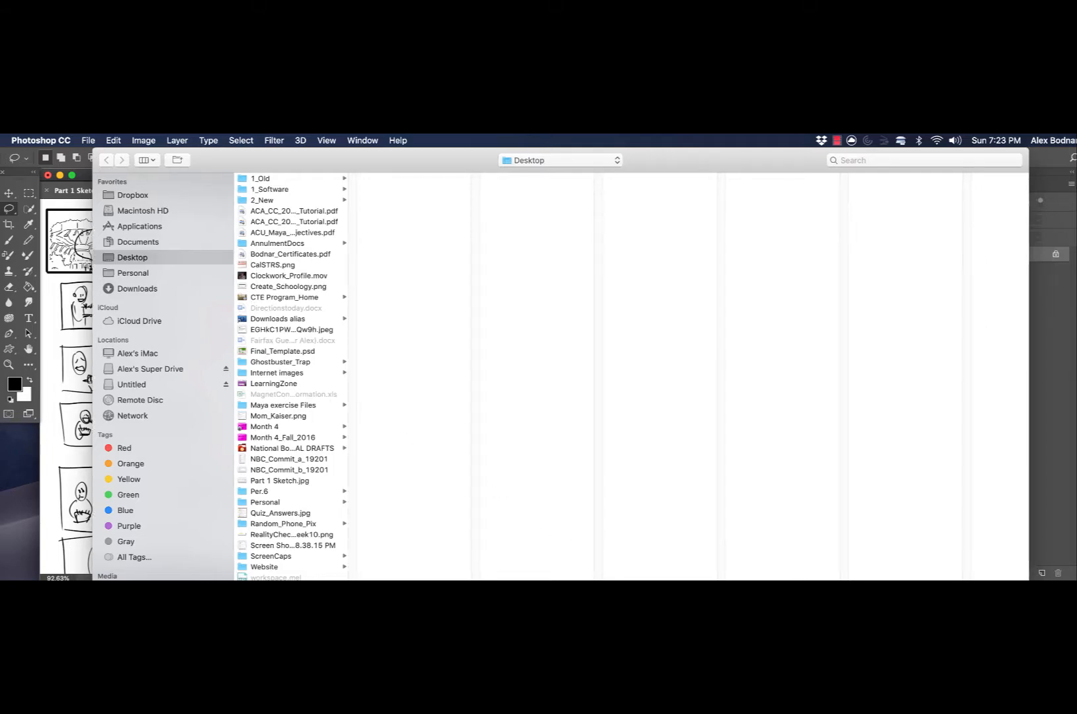
pyautogui.press('Escape')
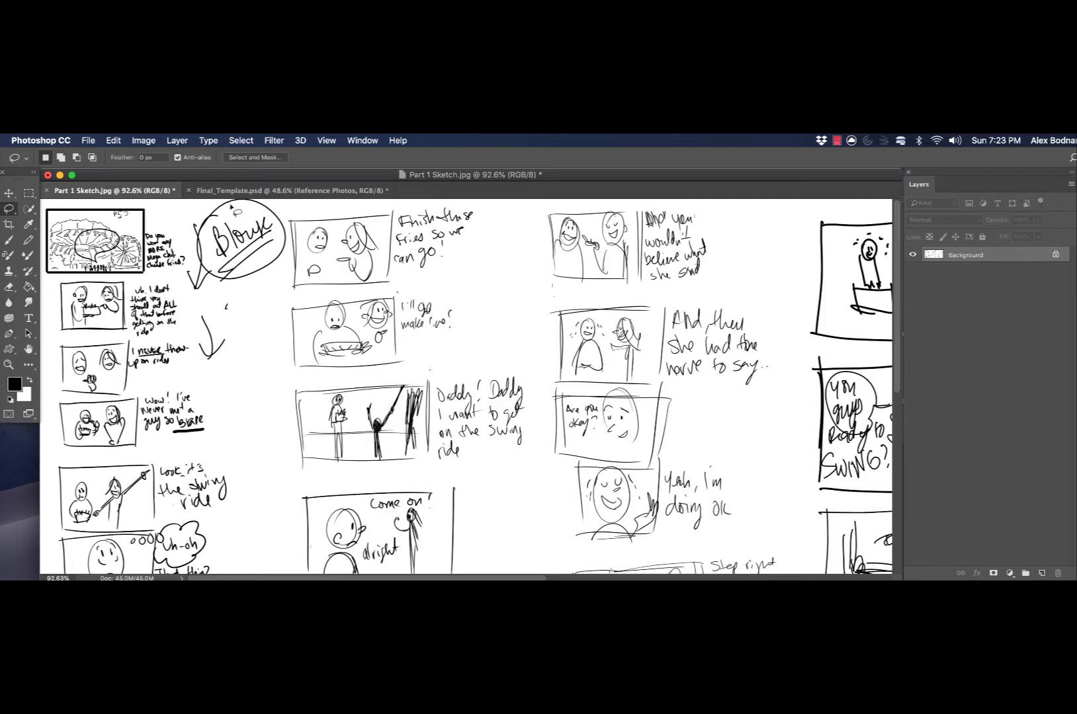
# Return to Final_Template.psd and rotate its canvas 180° back to the previous orientation
pyautogui.click(232, 191)
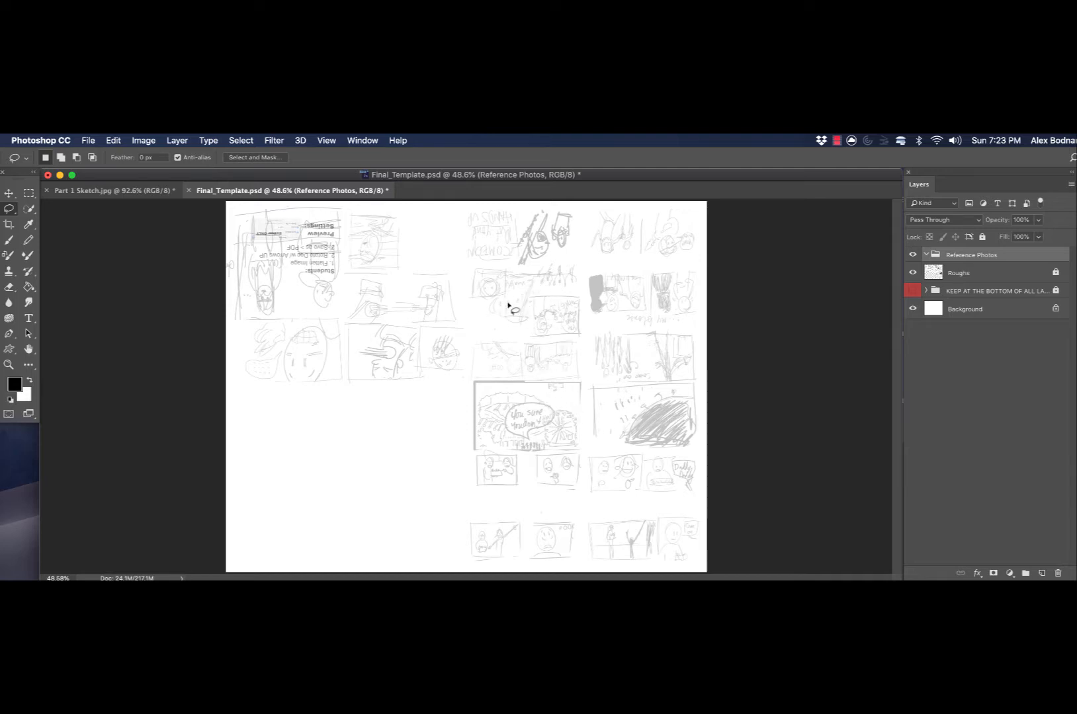
pyautogui.click(143, 141)
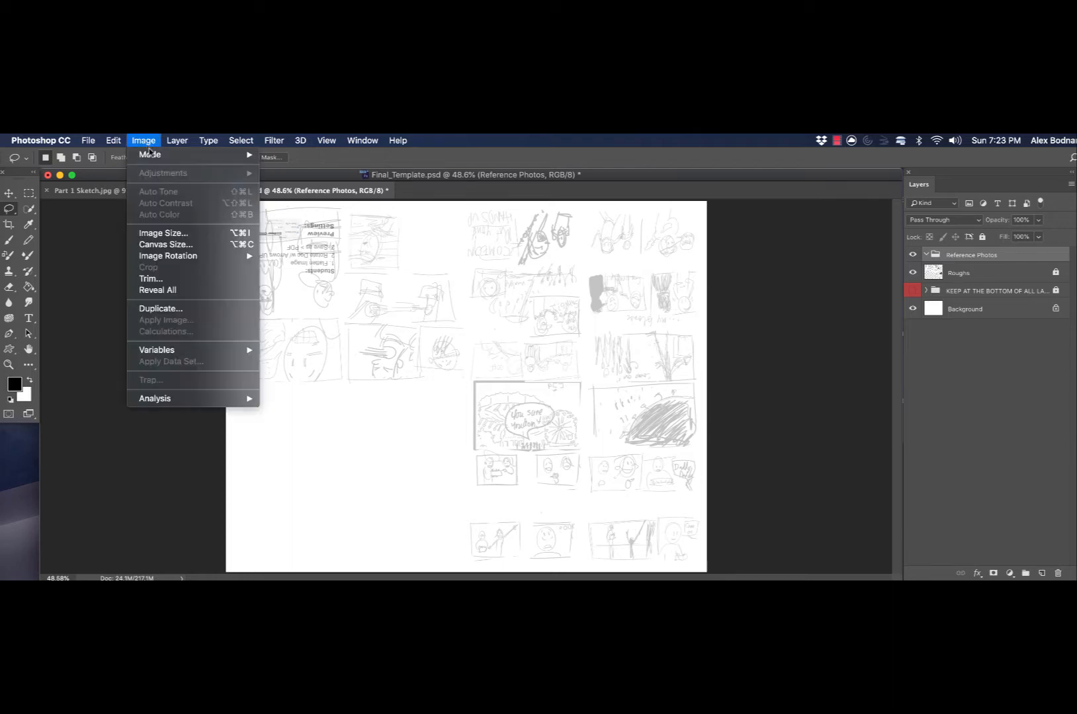
pyautogui.moveTo(215, 255)
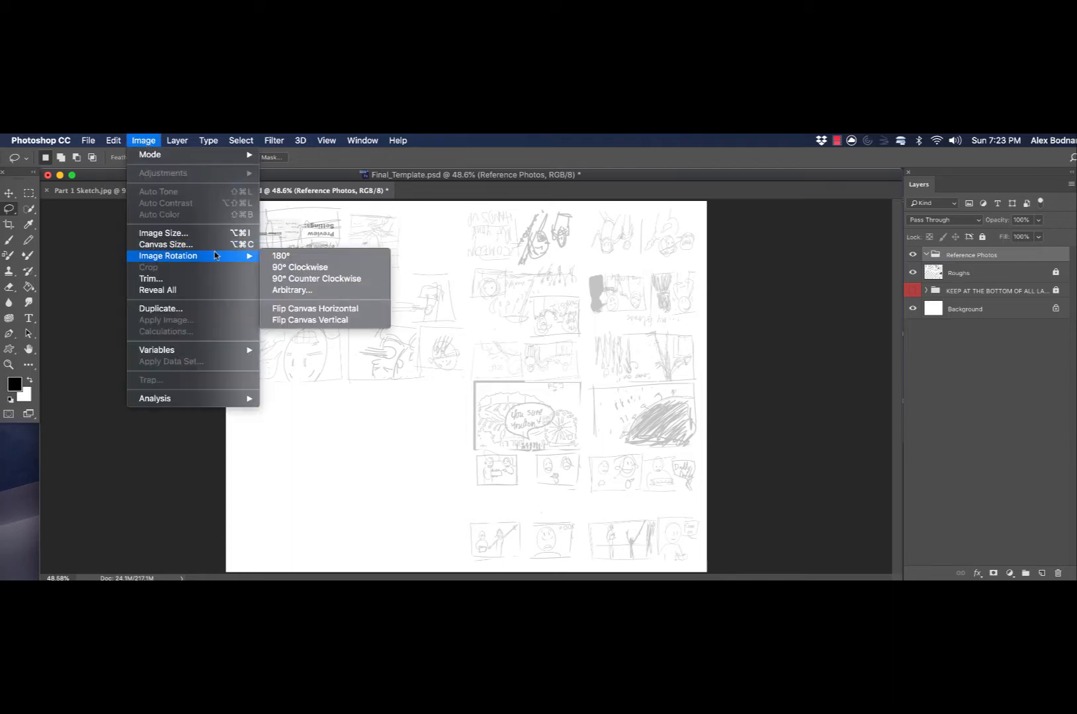
pyautogui.click(289, 258)
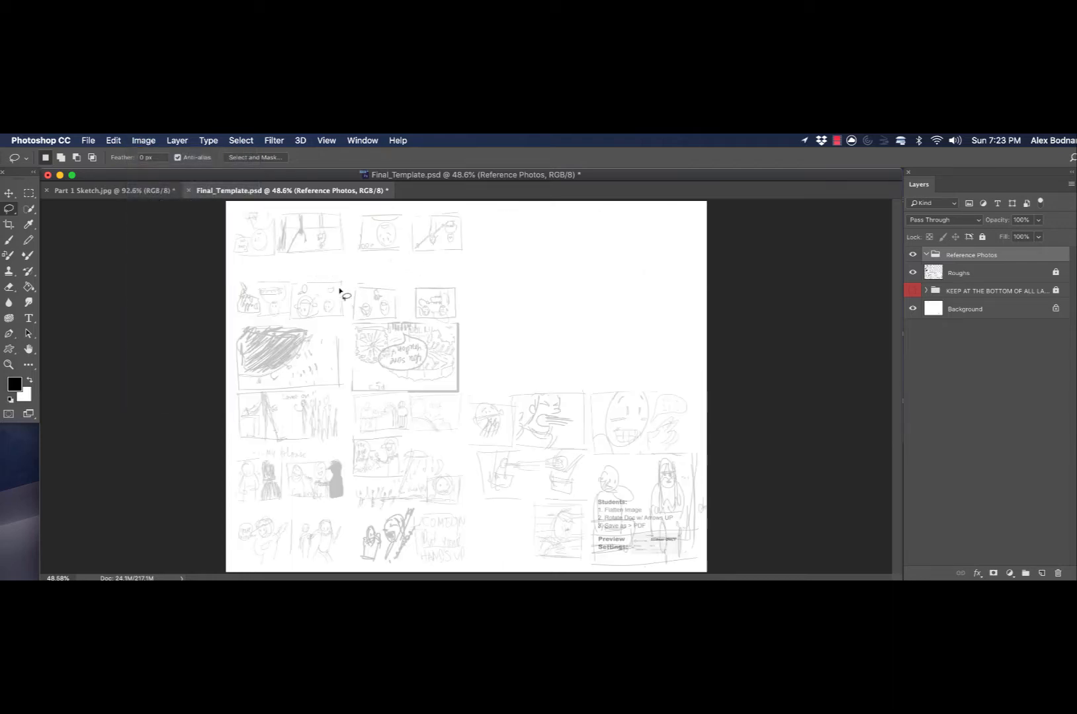